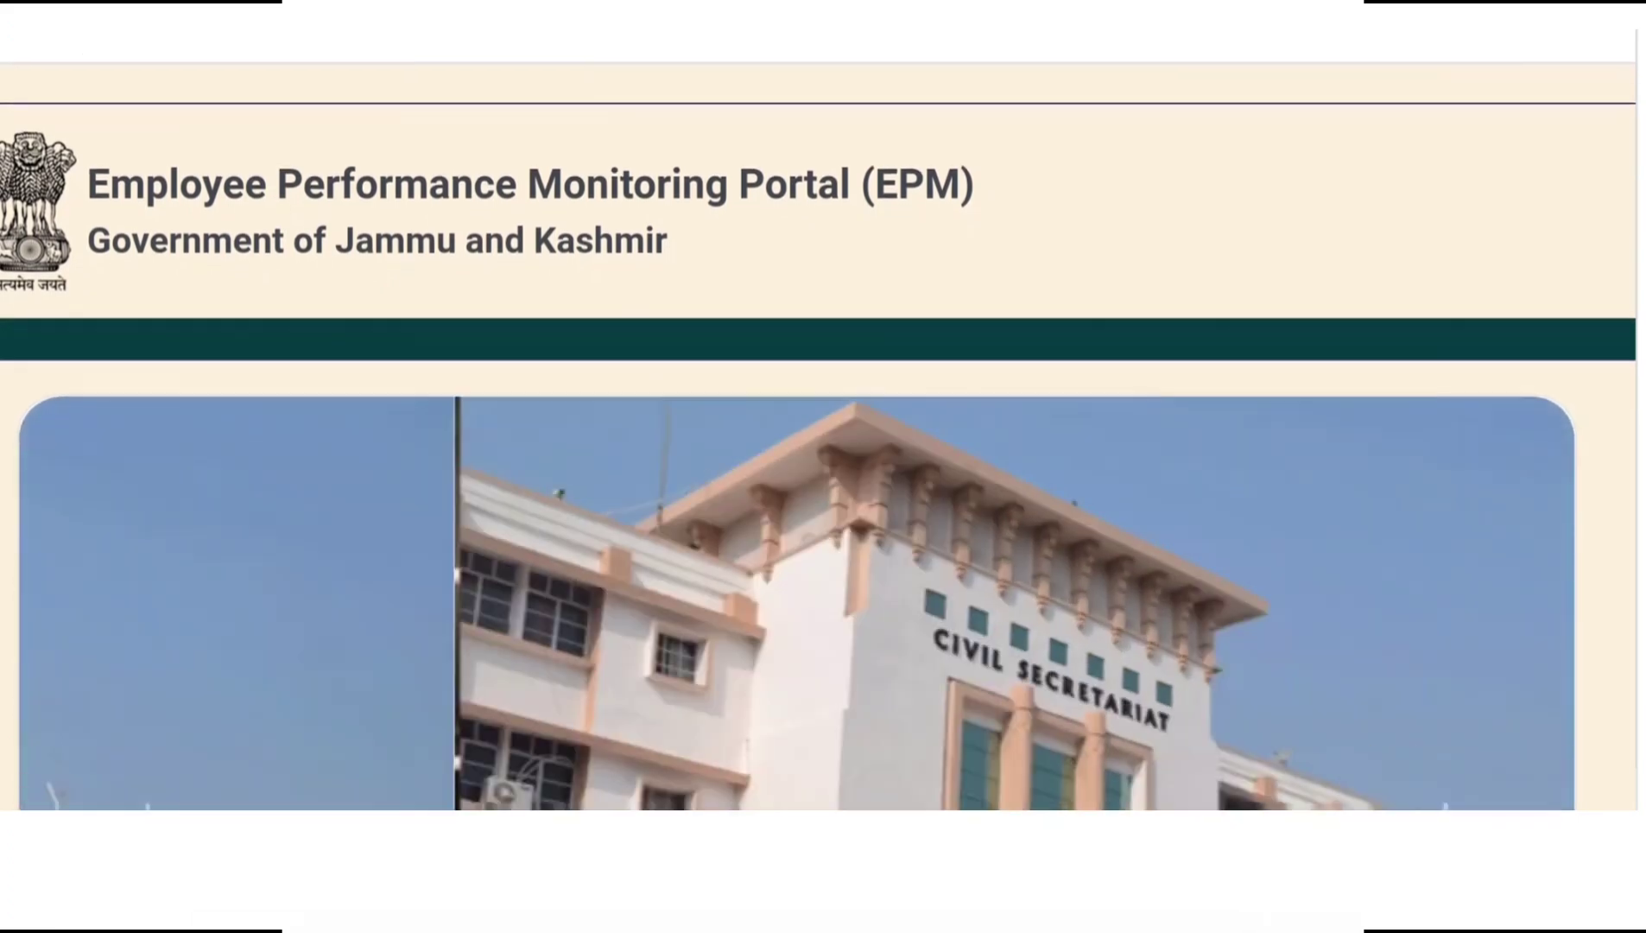
Step: Scroll the epm.jk.gov.in landing page past the carousel down to the Access to EPM Portal card
scroll(818, 432, down, 2)
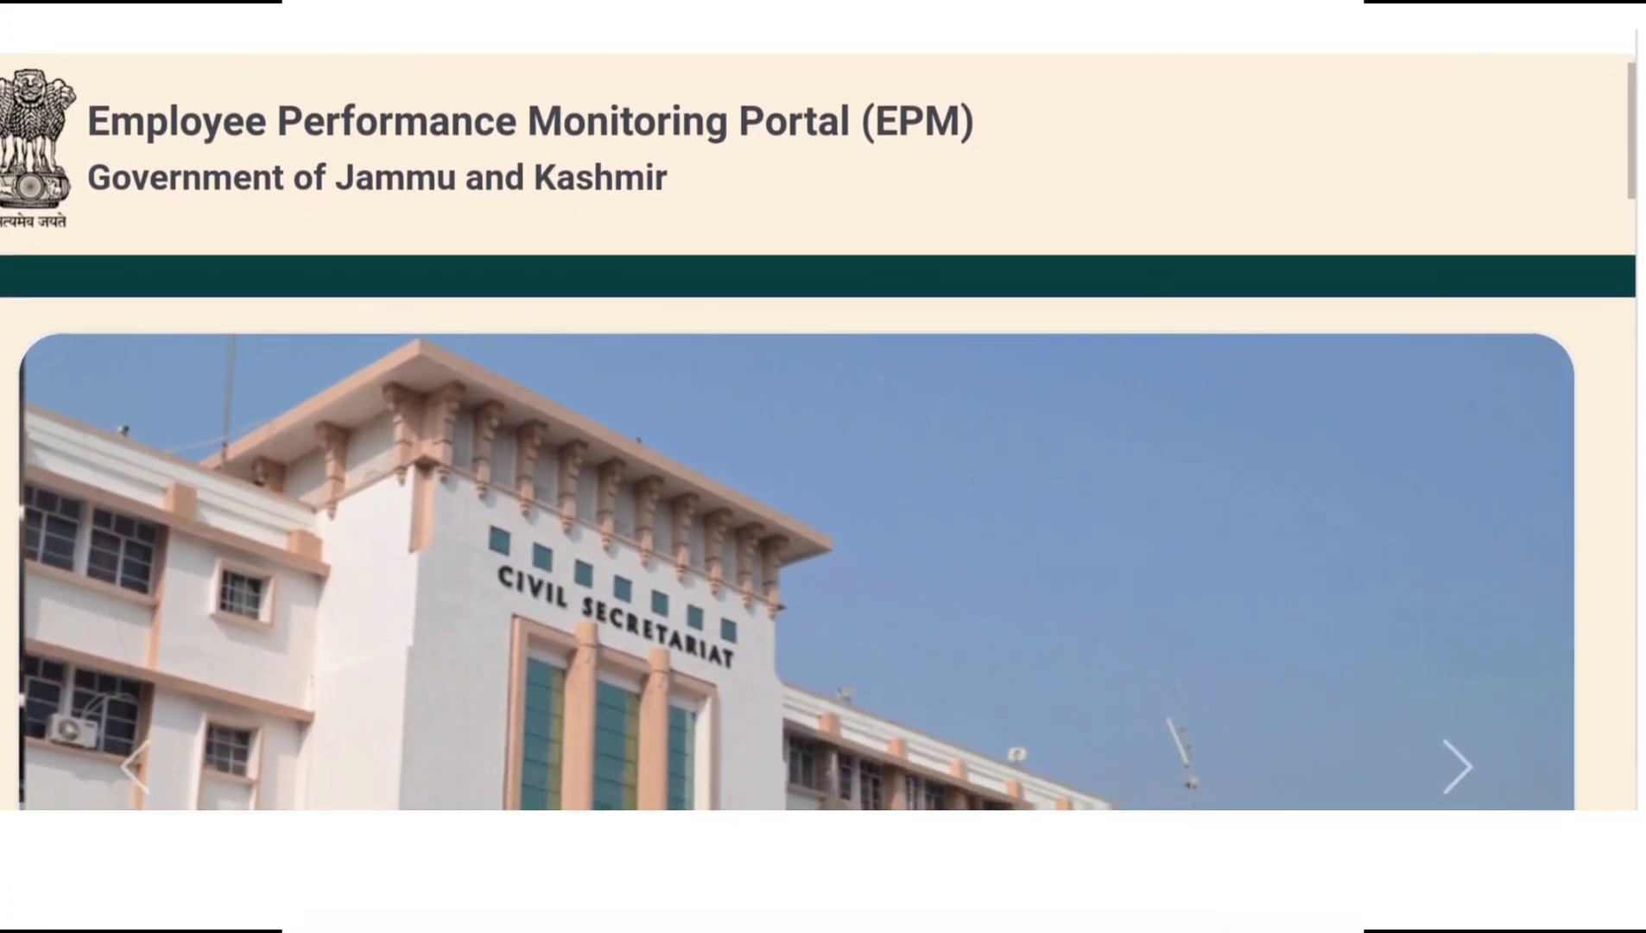
scroll(819, 432, down, 3)
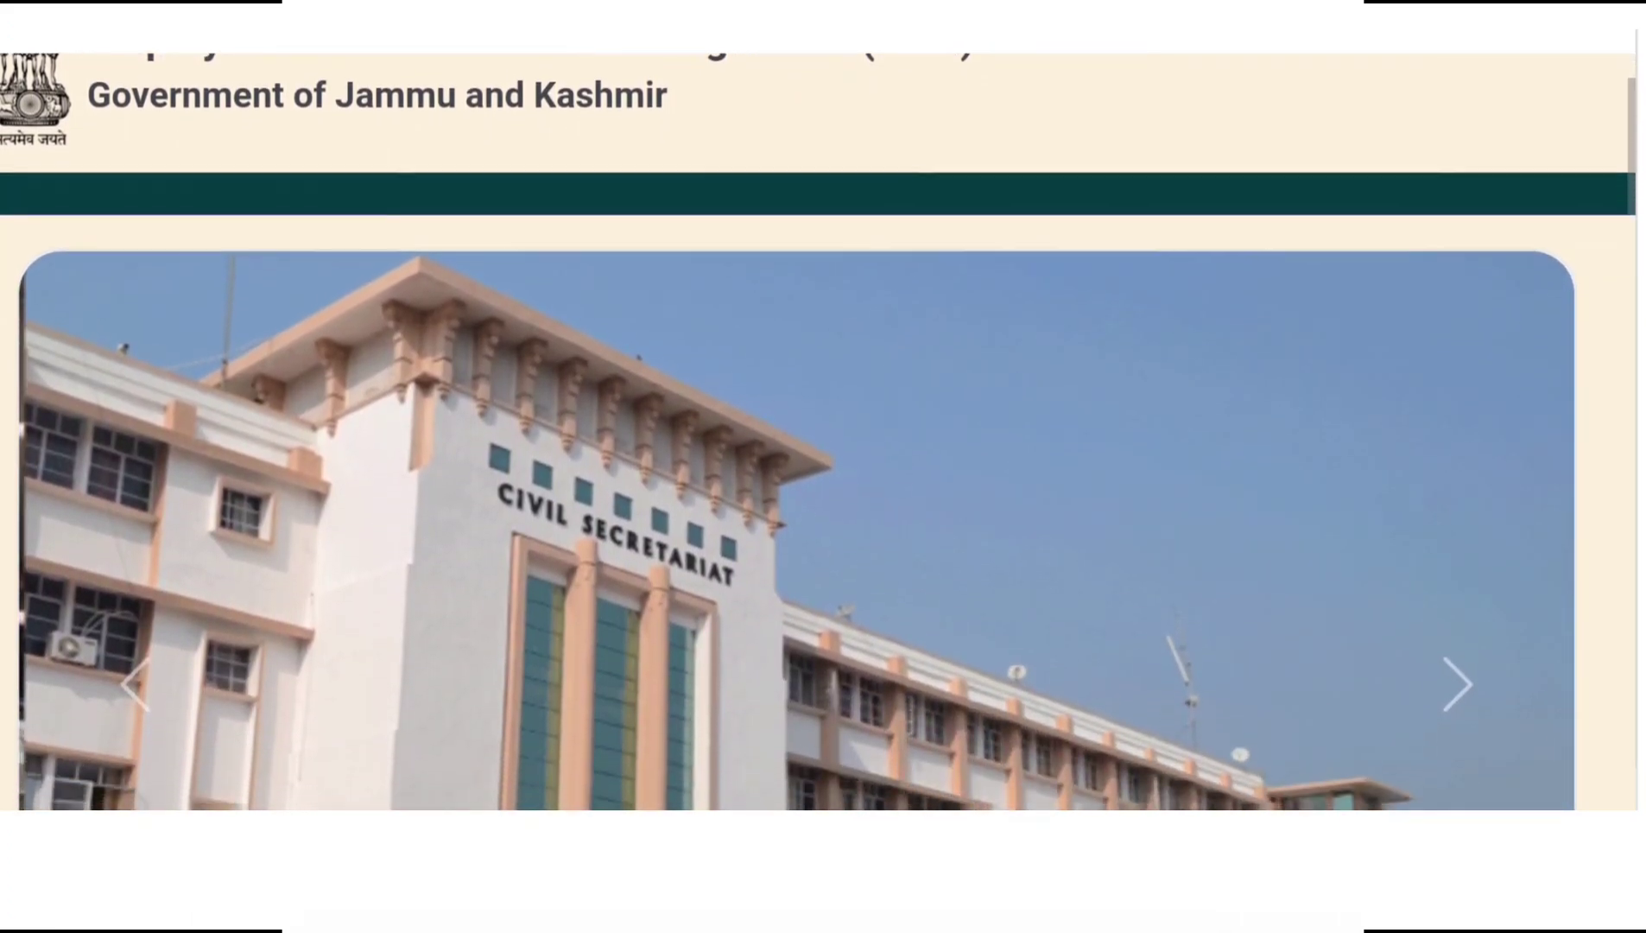
scroll(819, 432, down, 1)
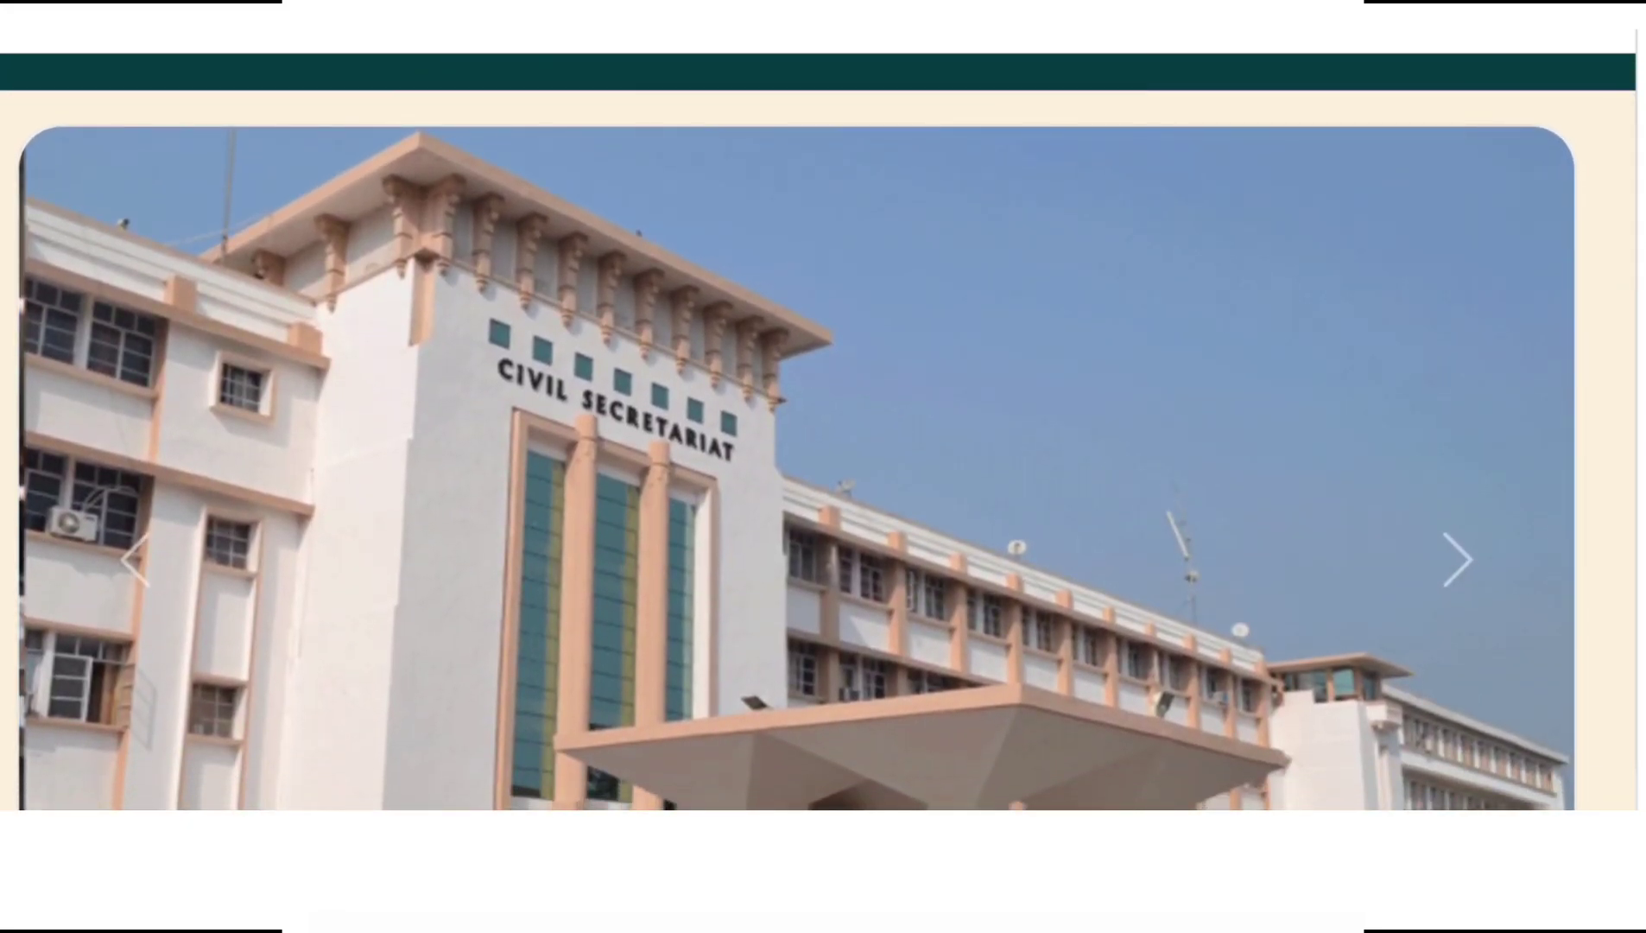
scroll(819, 432, down, 2)
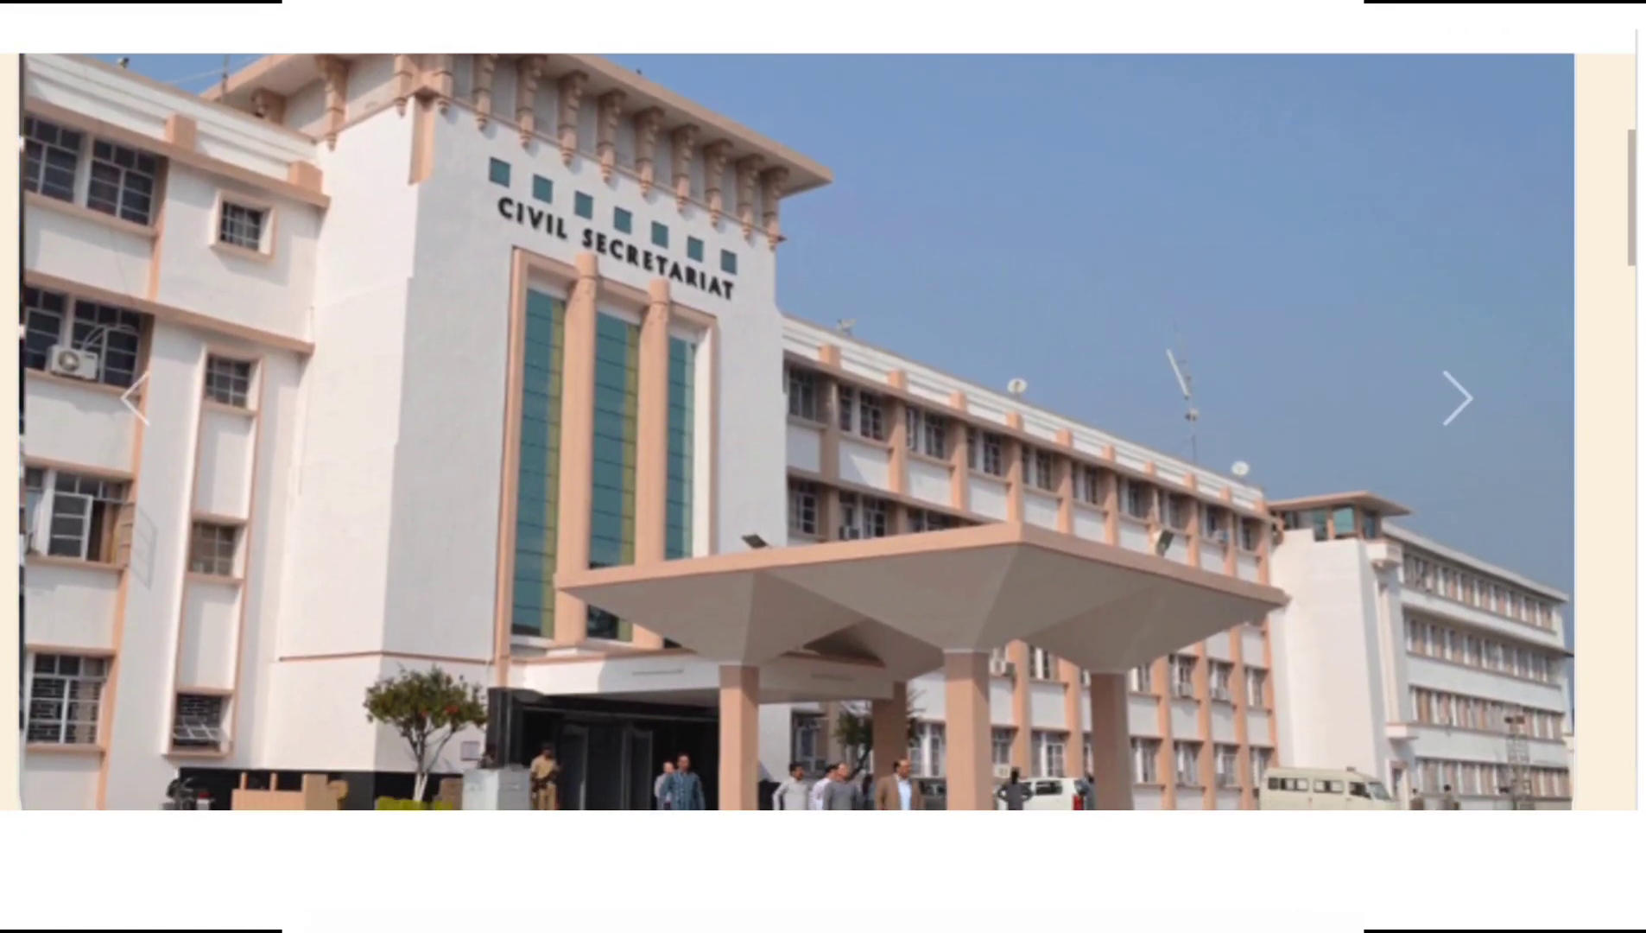
scroll(818, 432, down, 2)
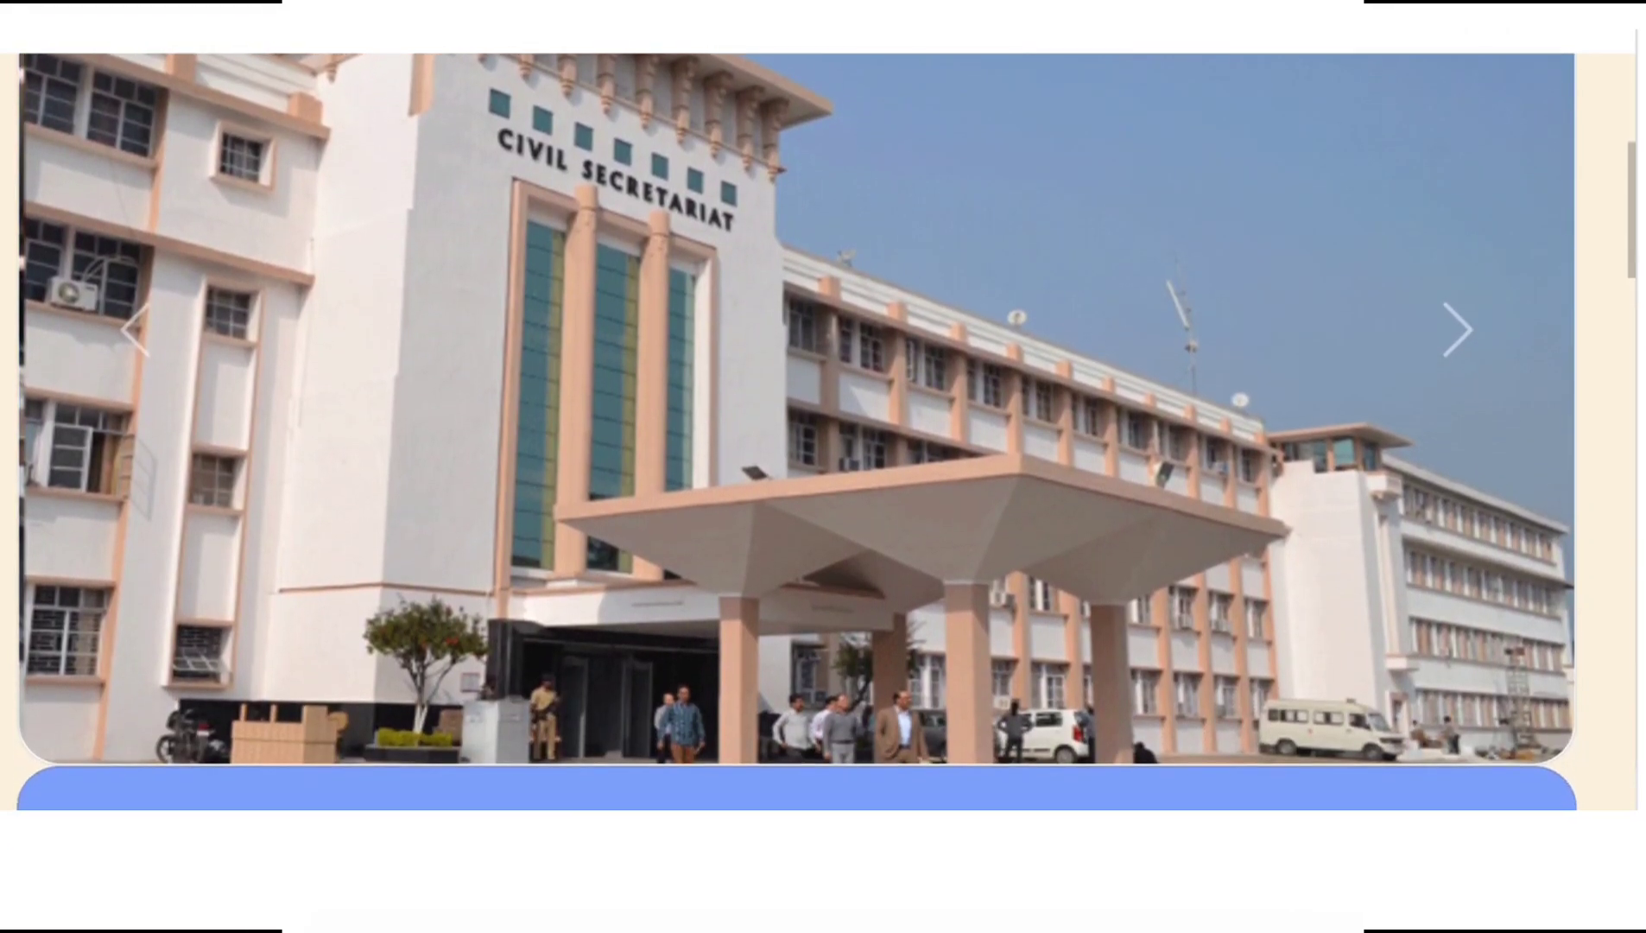
scroll(819, 432, down, 2)
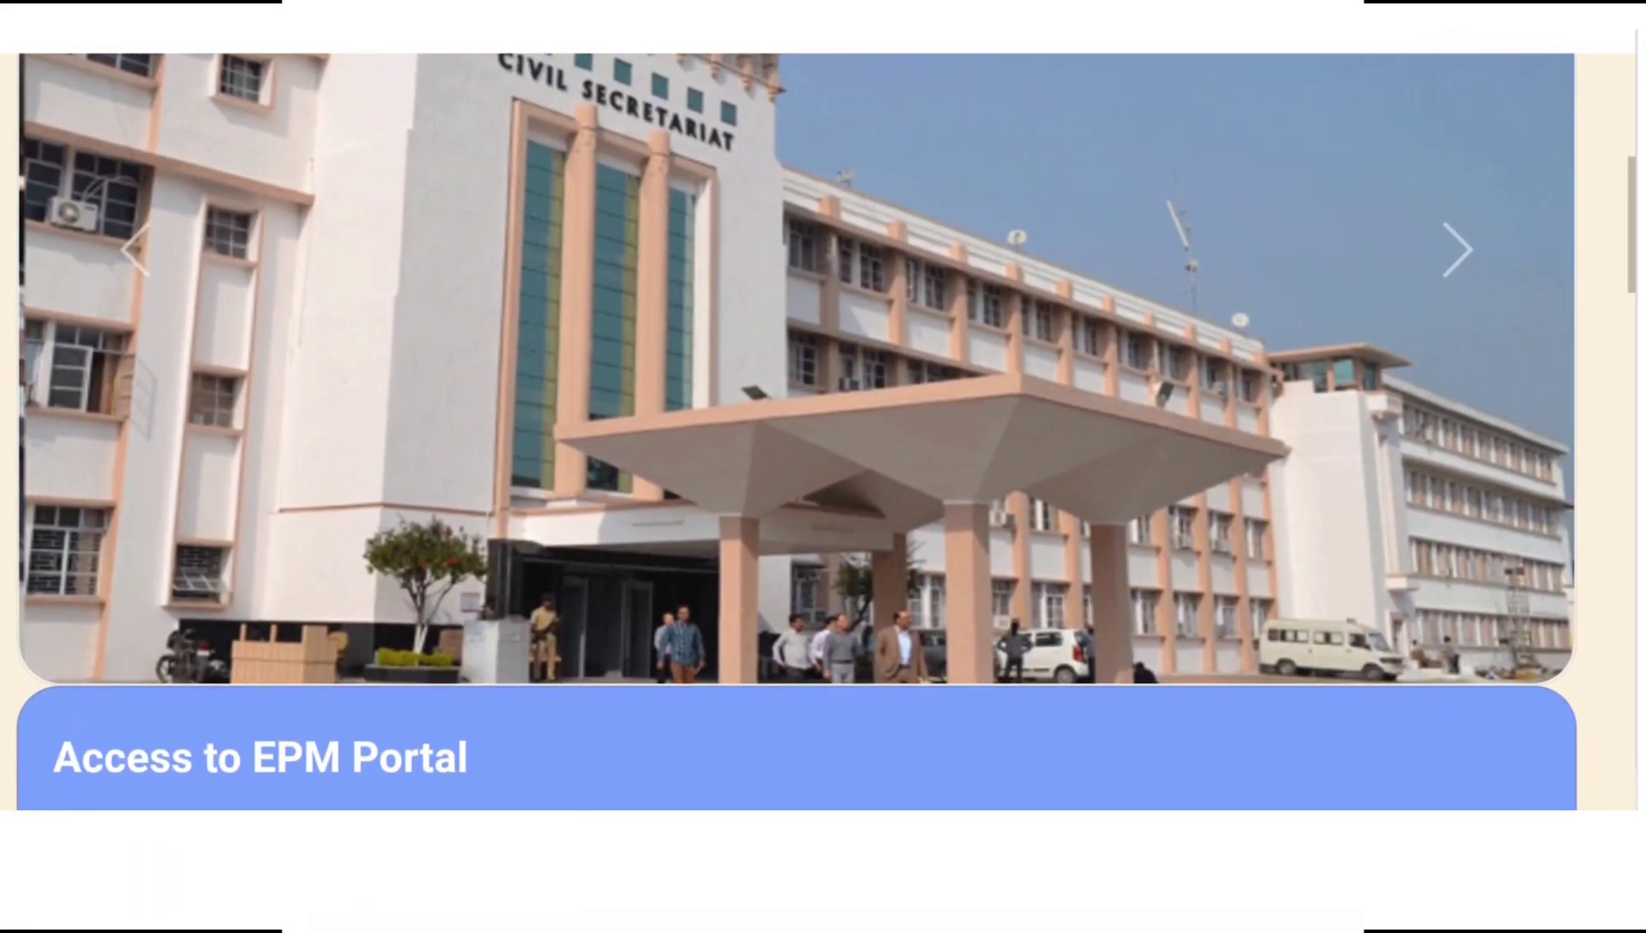
scroll(819, 432, down, 2)
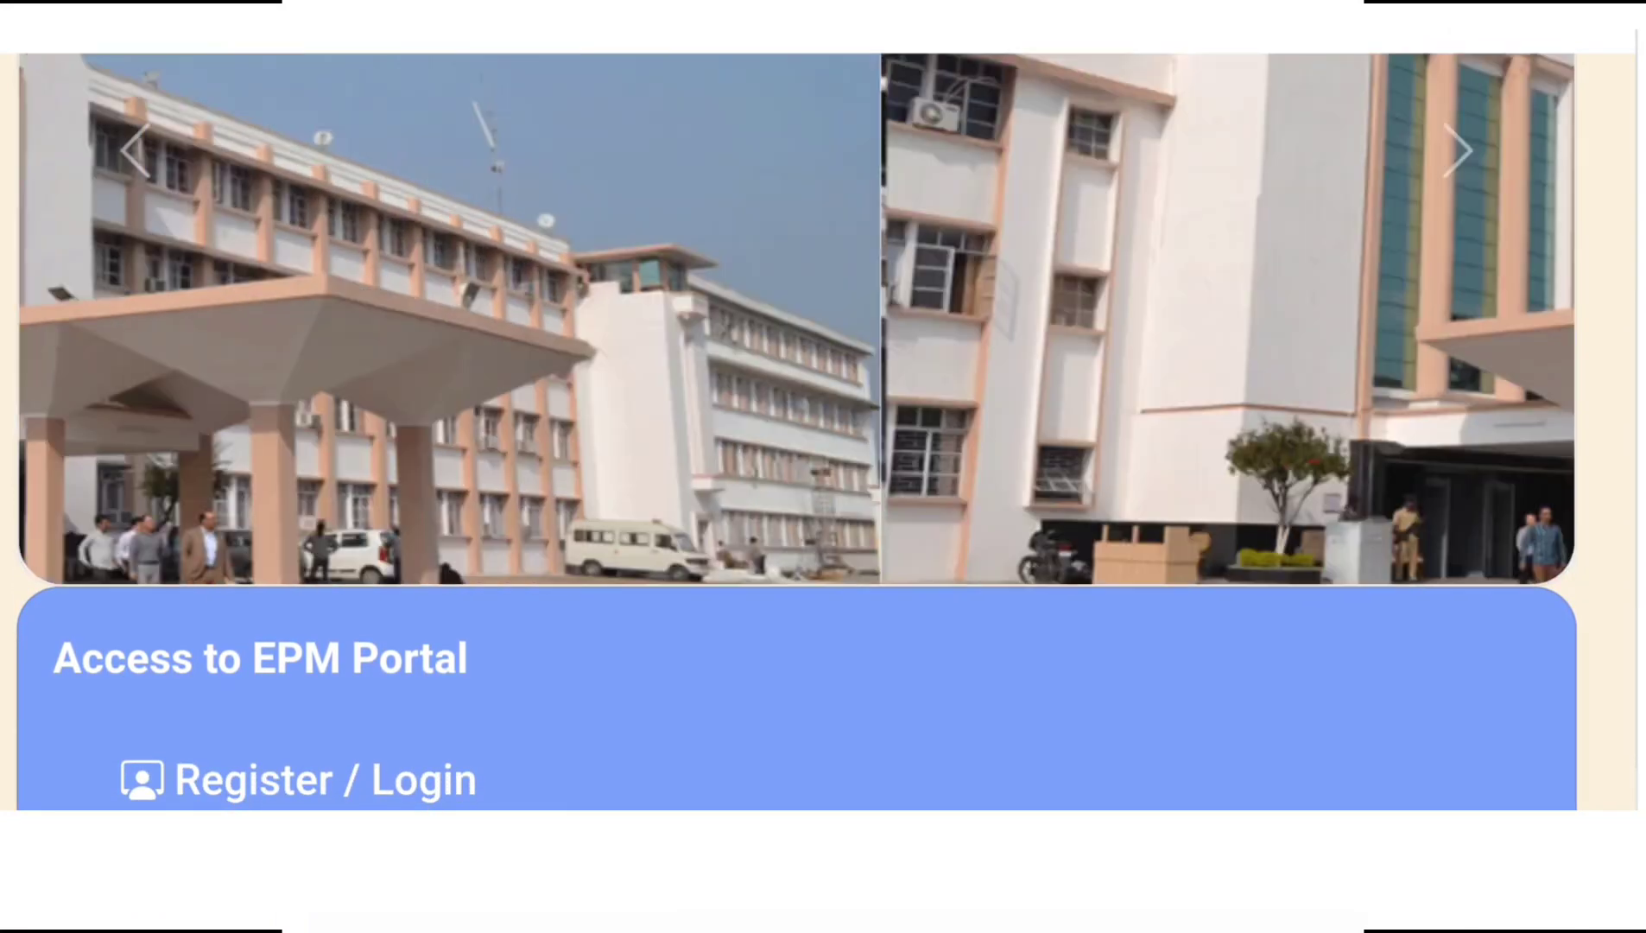
scroll(819, 432, down, 2)
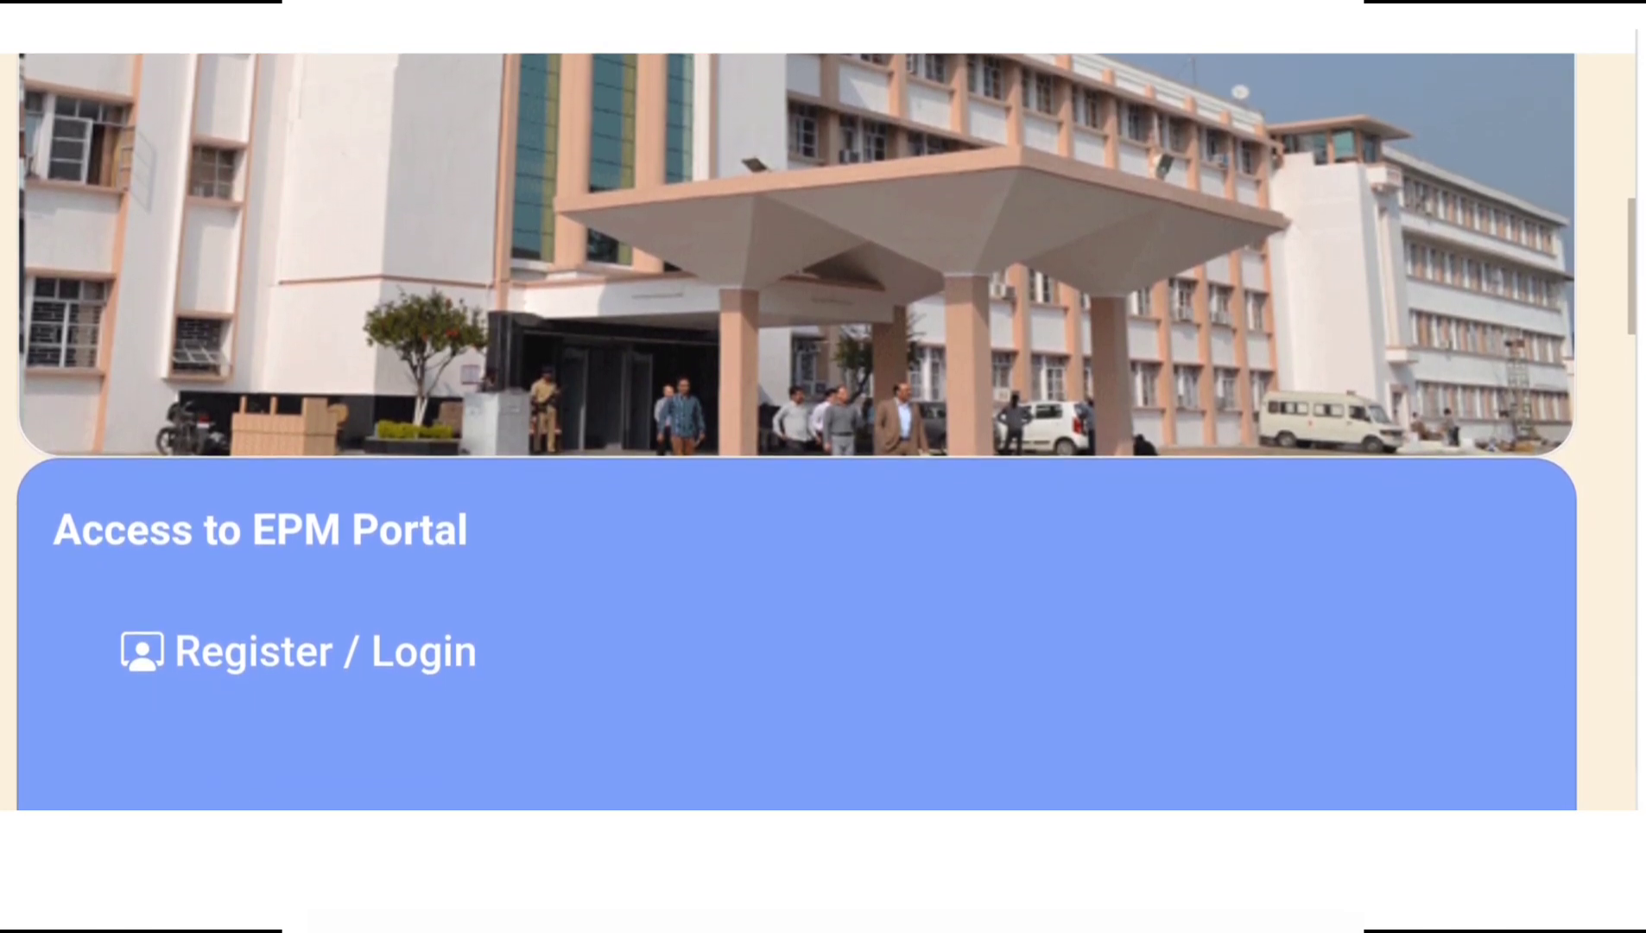
scroll(819, 431, down, 1)
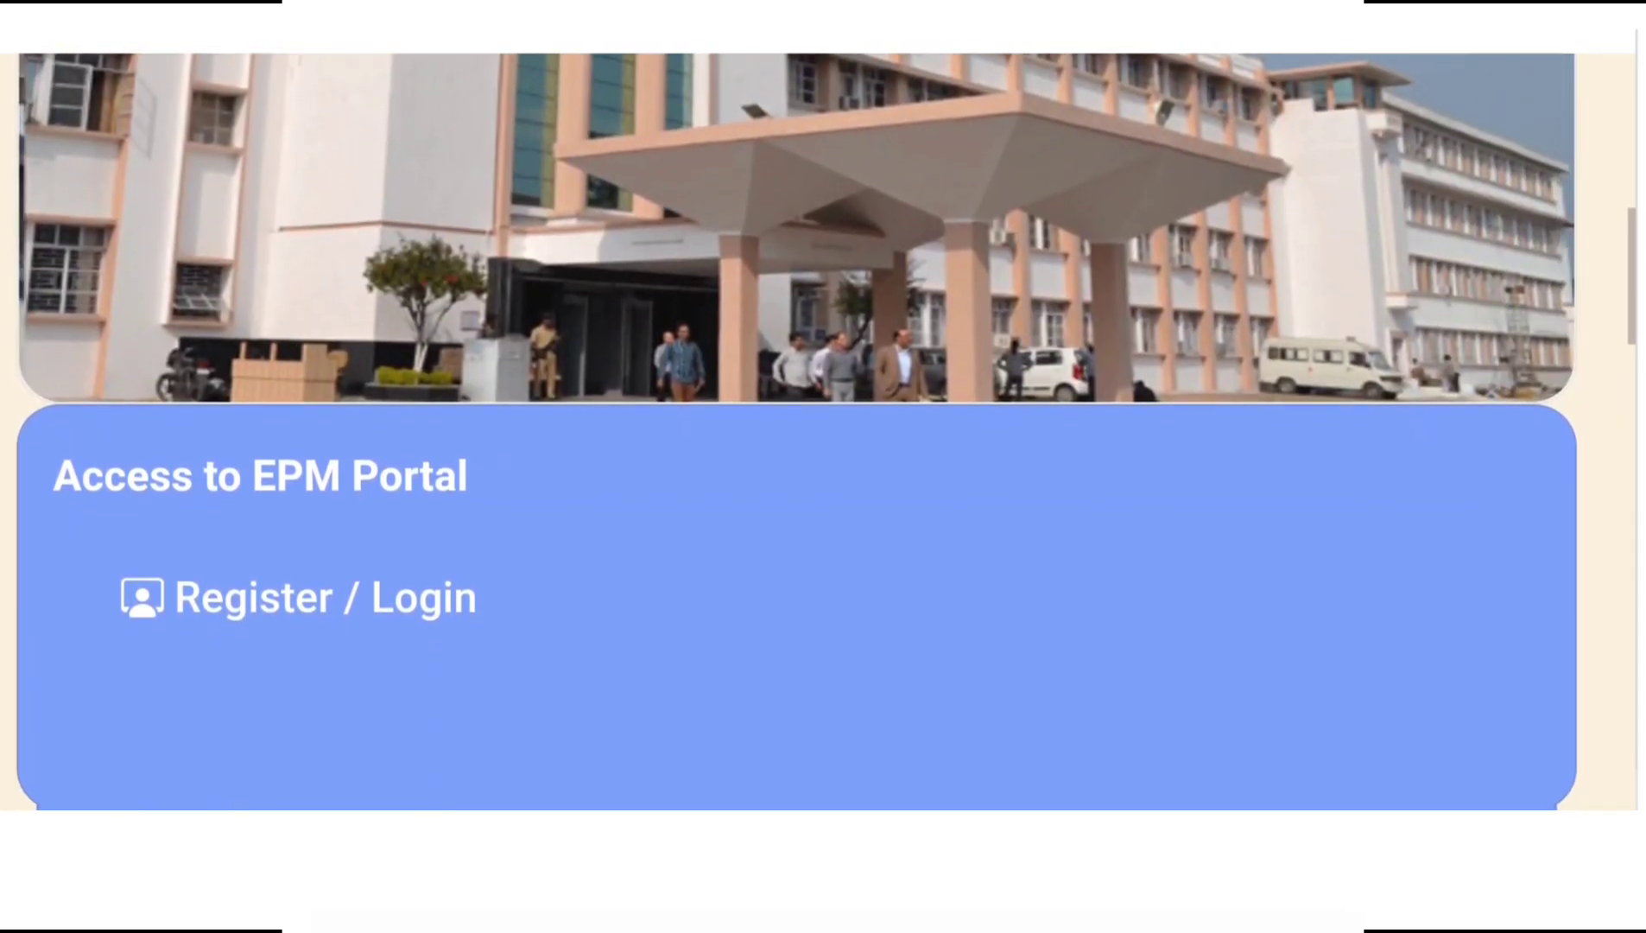
scroll(818, 432, down, 2)
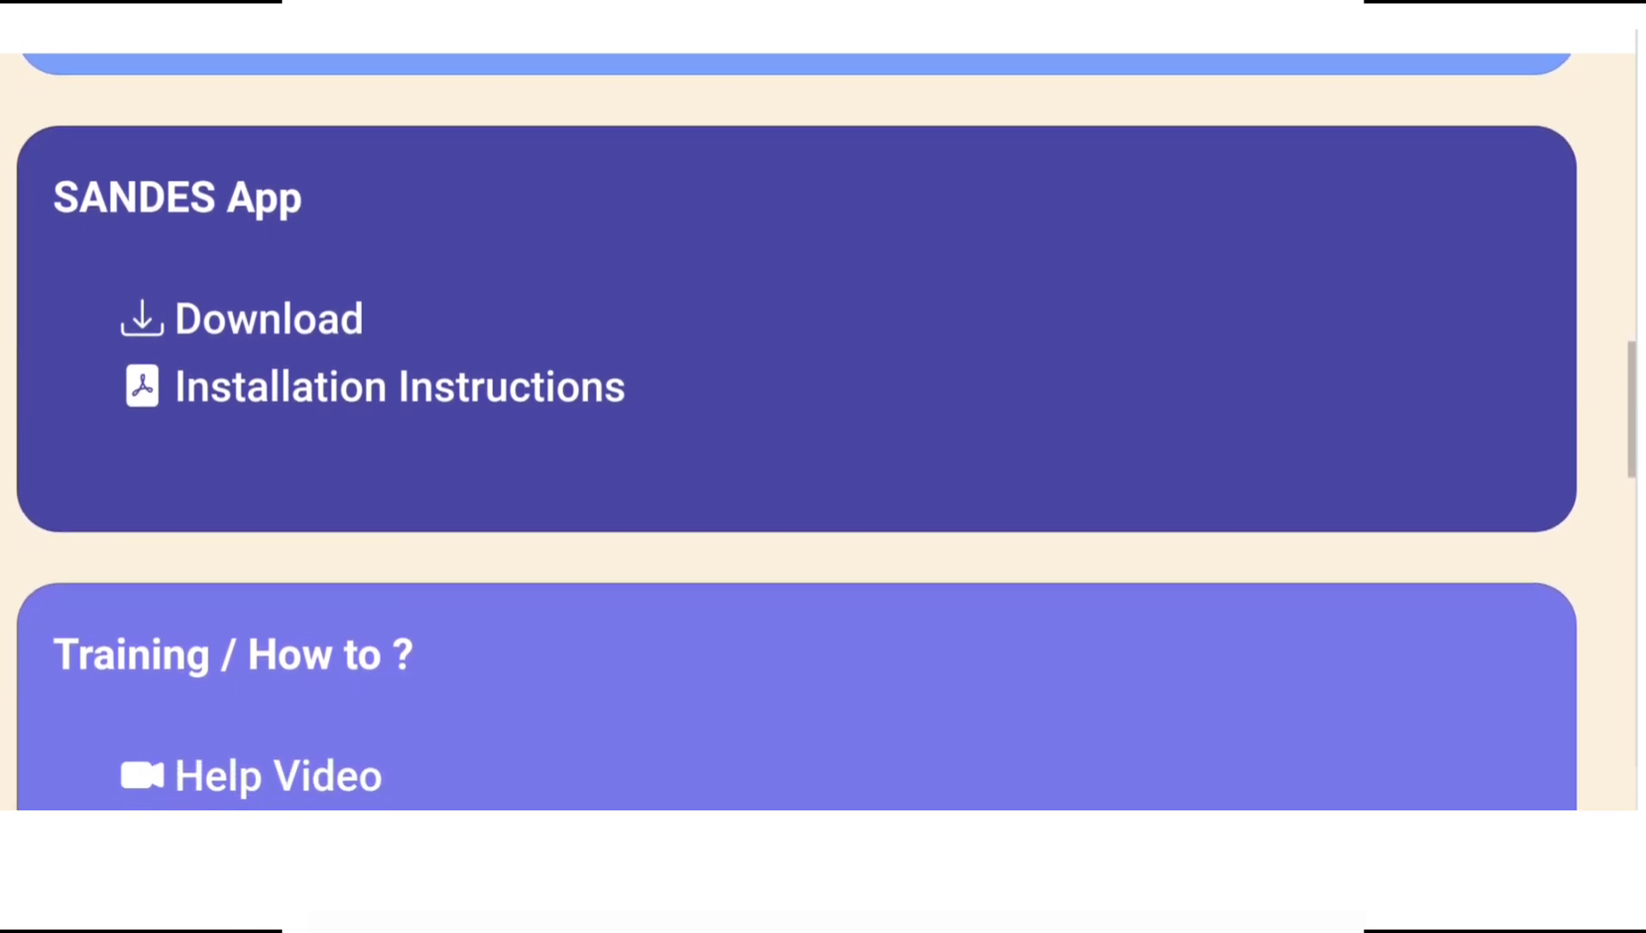
Step: Scroll further down to the SANDES App download and installation card
scroll(826, 432, down, 2)
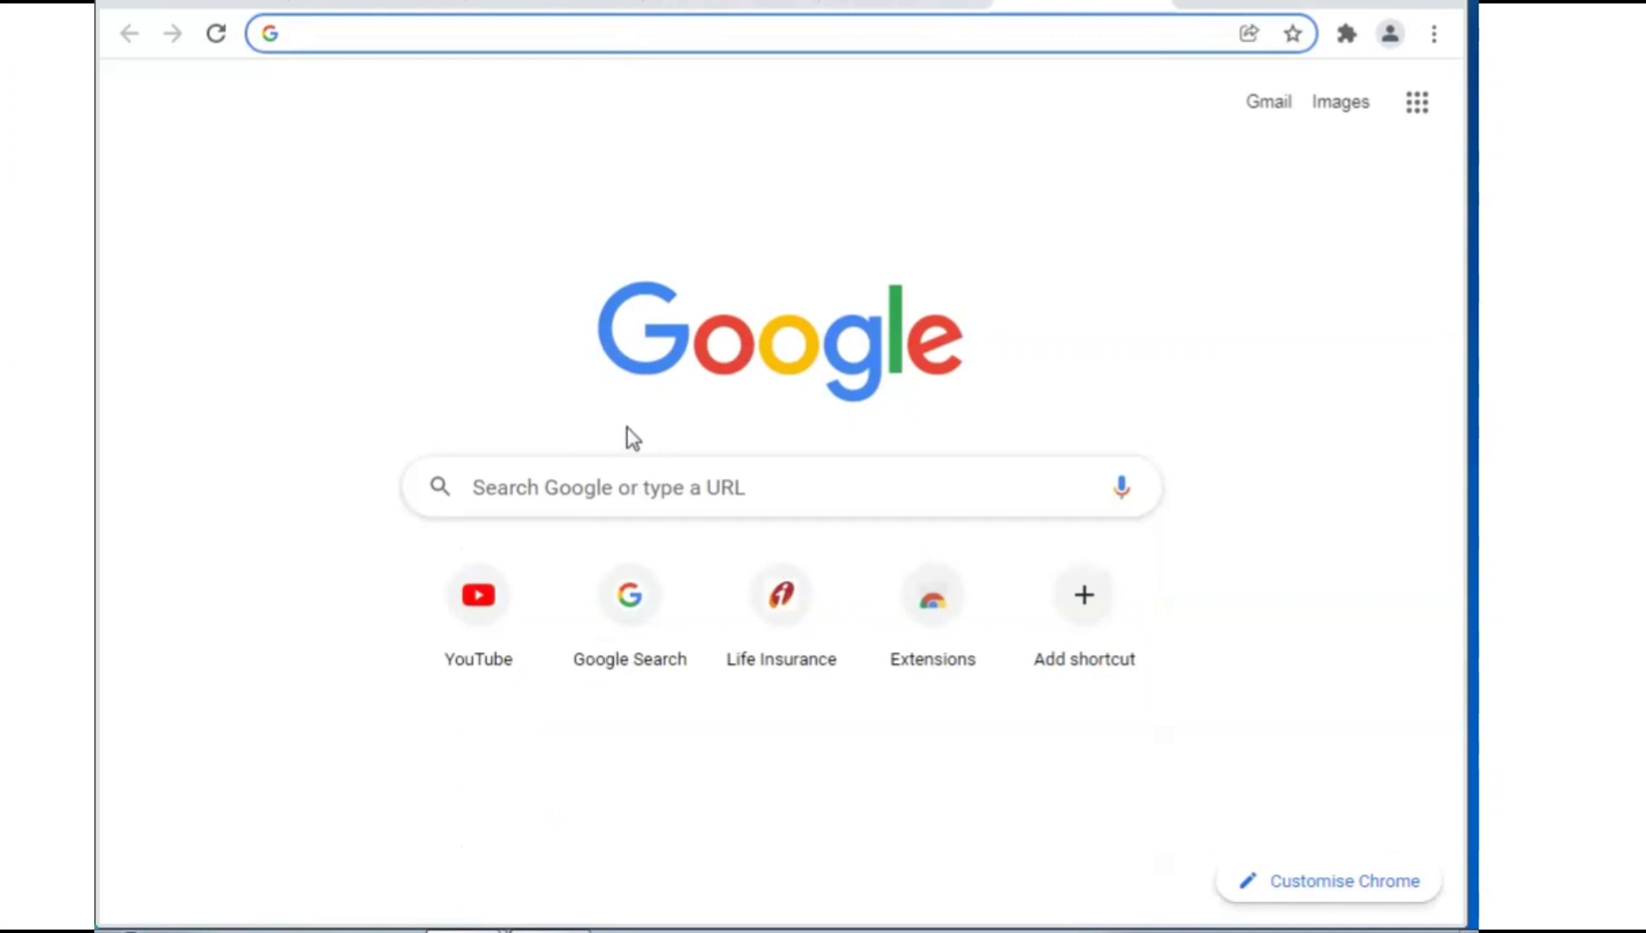
Step: Search Google for 'EPM JK', open the EPM-JK portal result, and install Sandes from Google Play
click(554, 486)
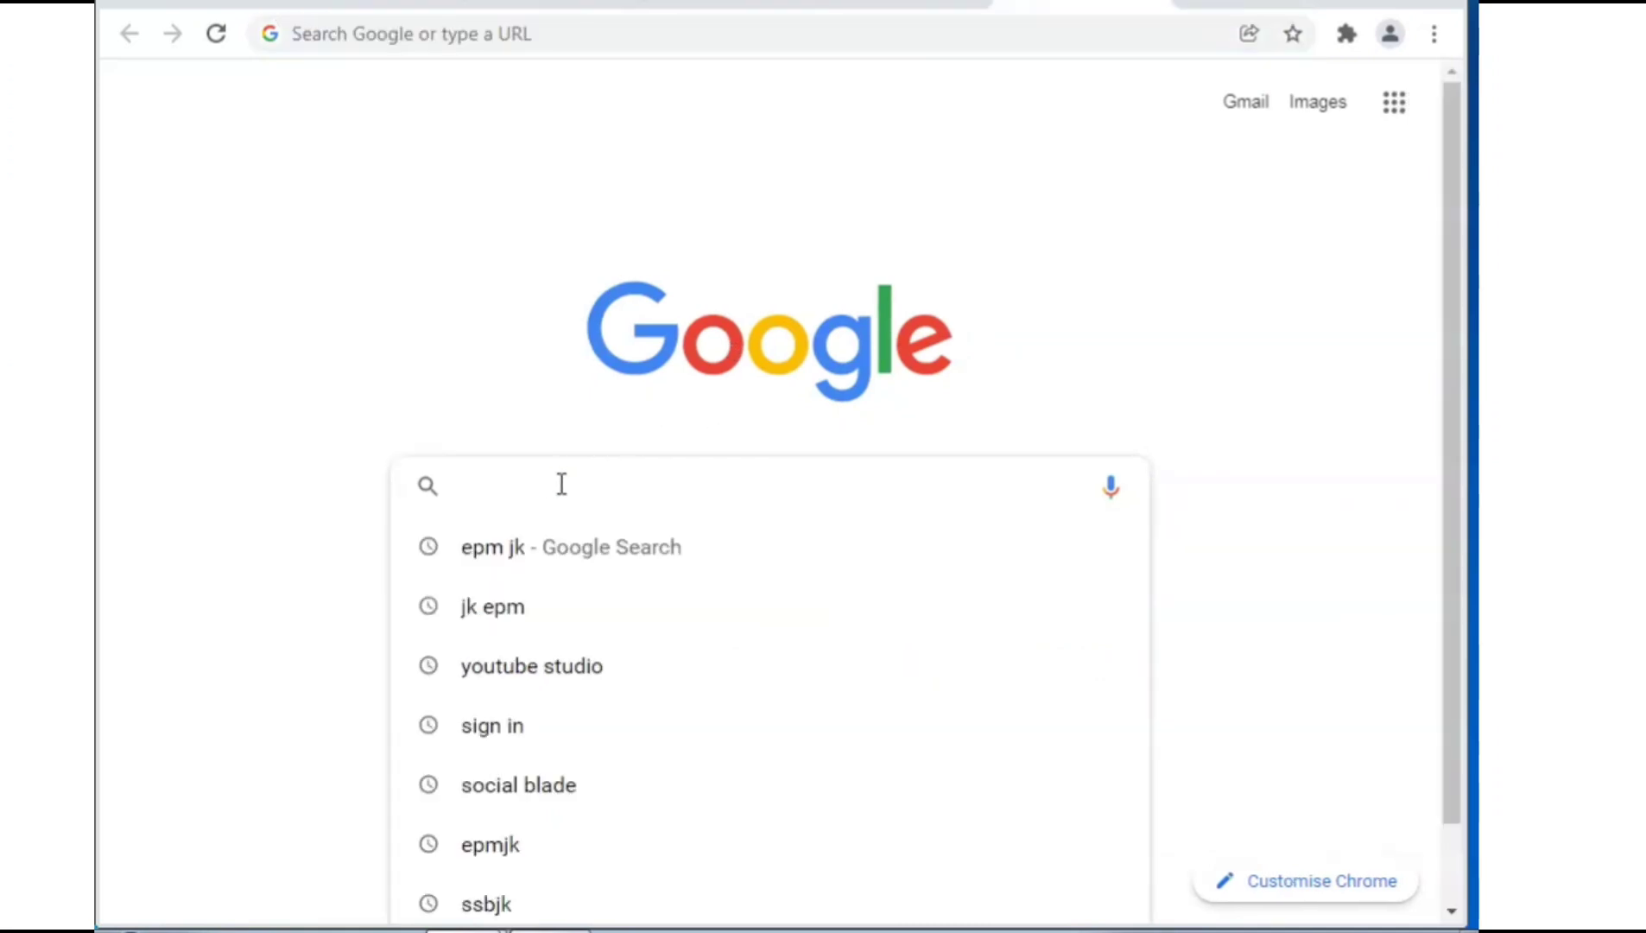
text(EPM JK)
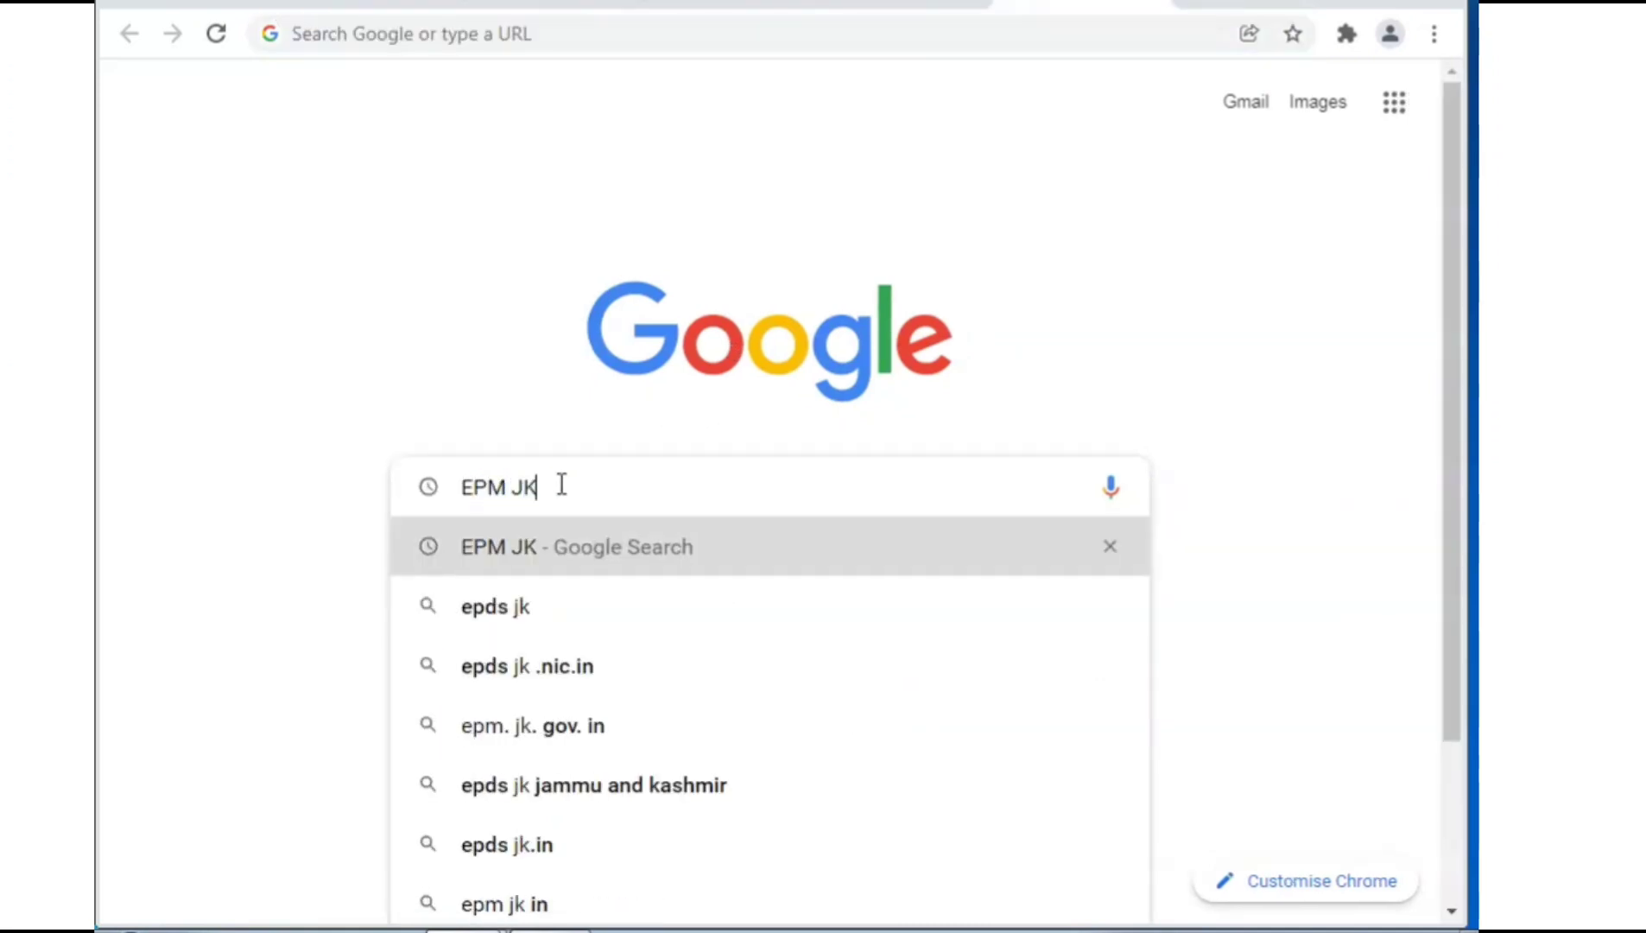
key(Return)
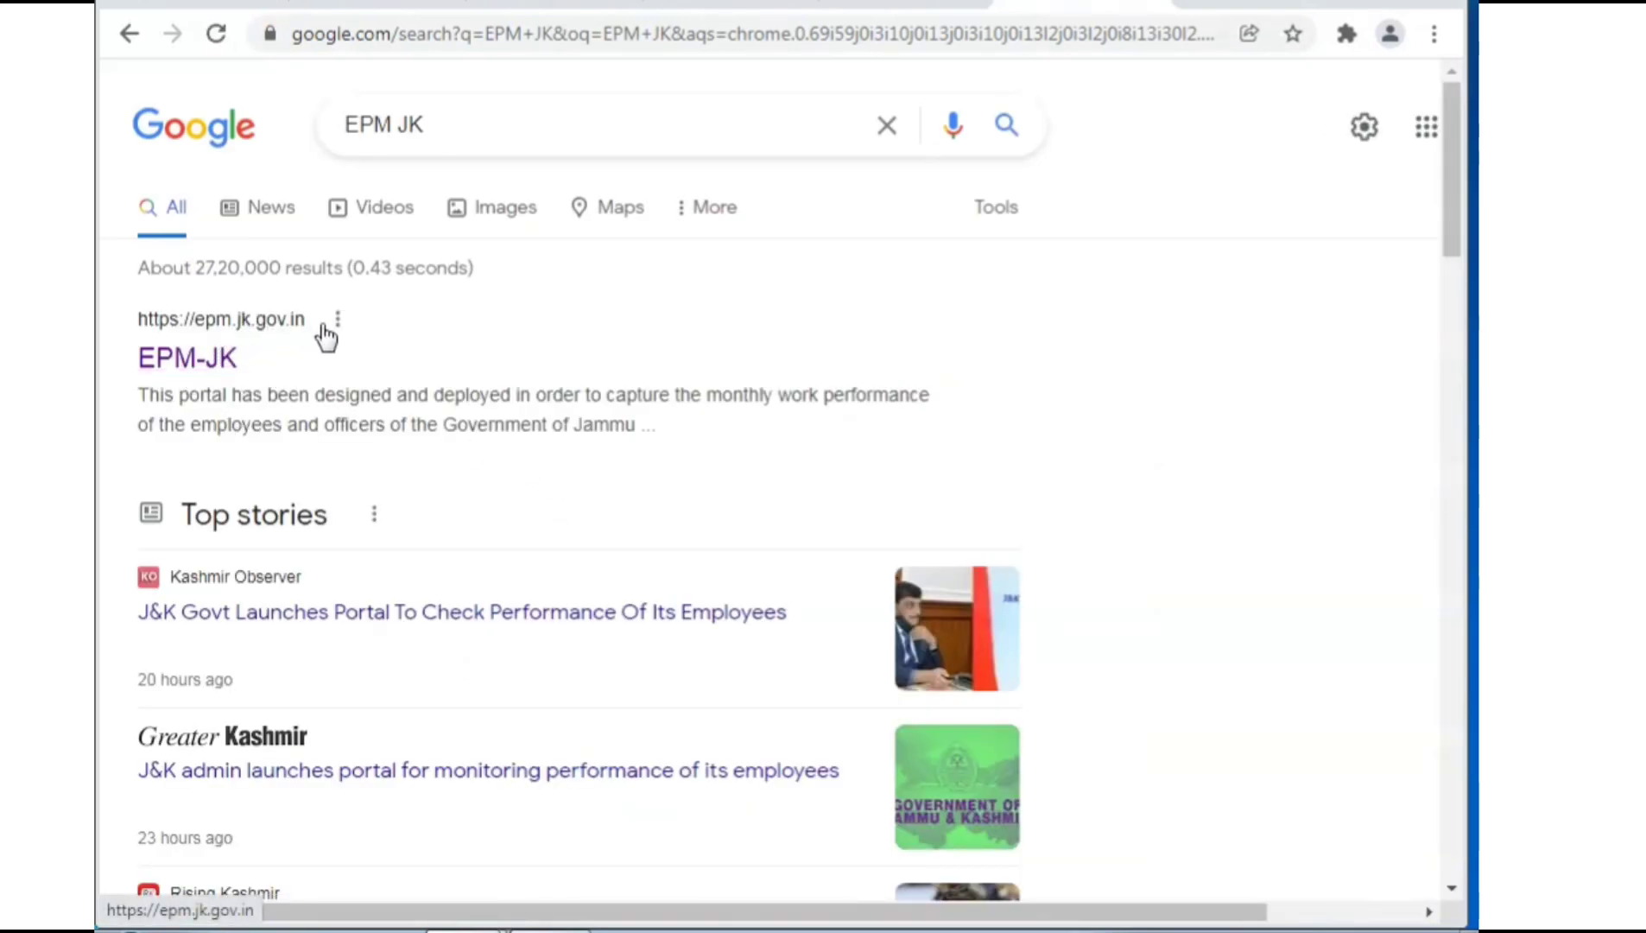
click(210, 378)
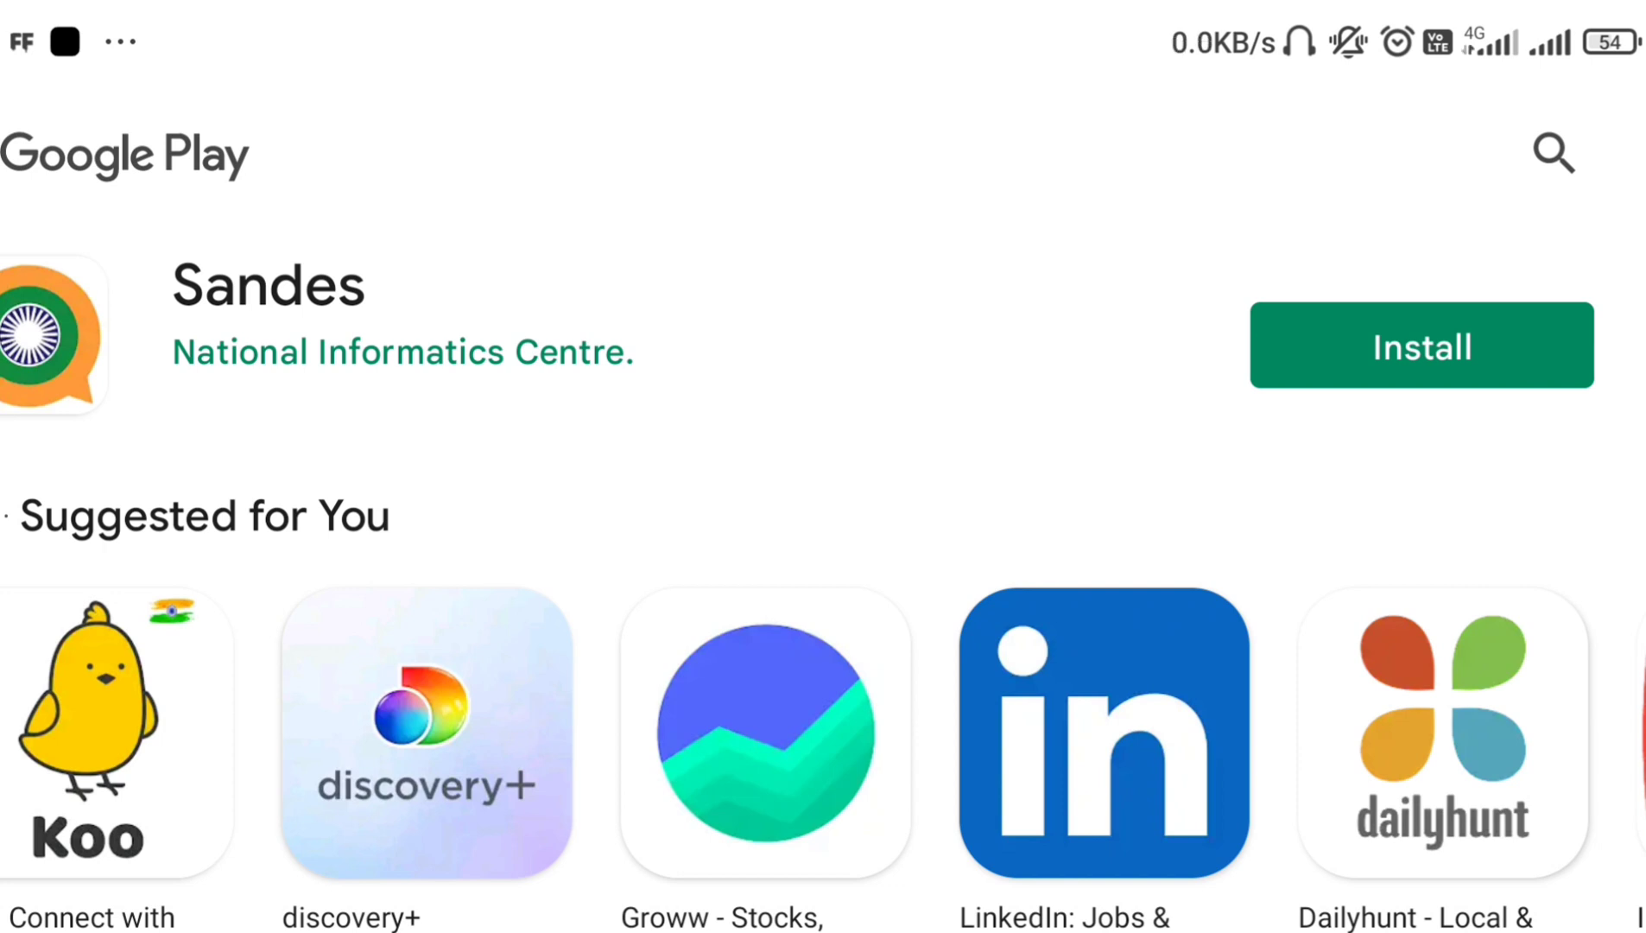
click(1421, 346)
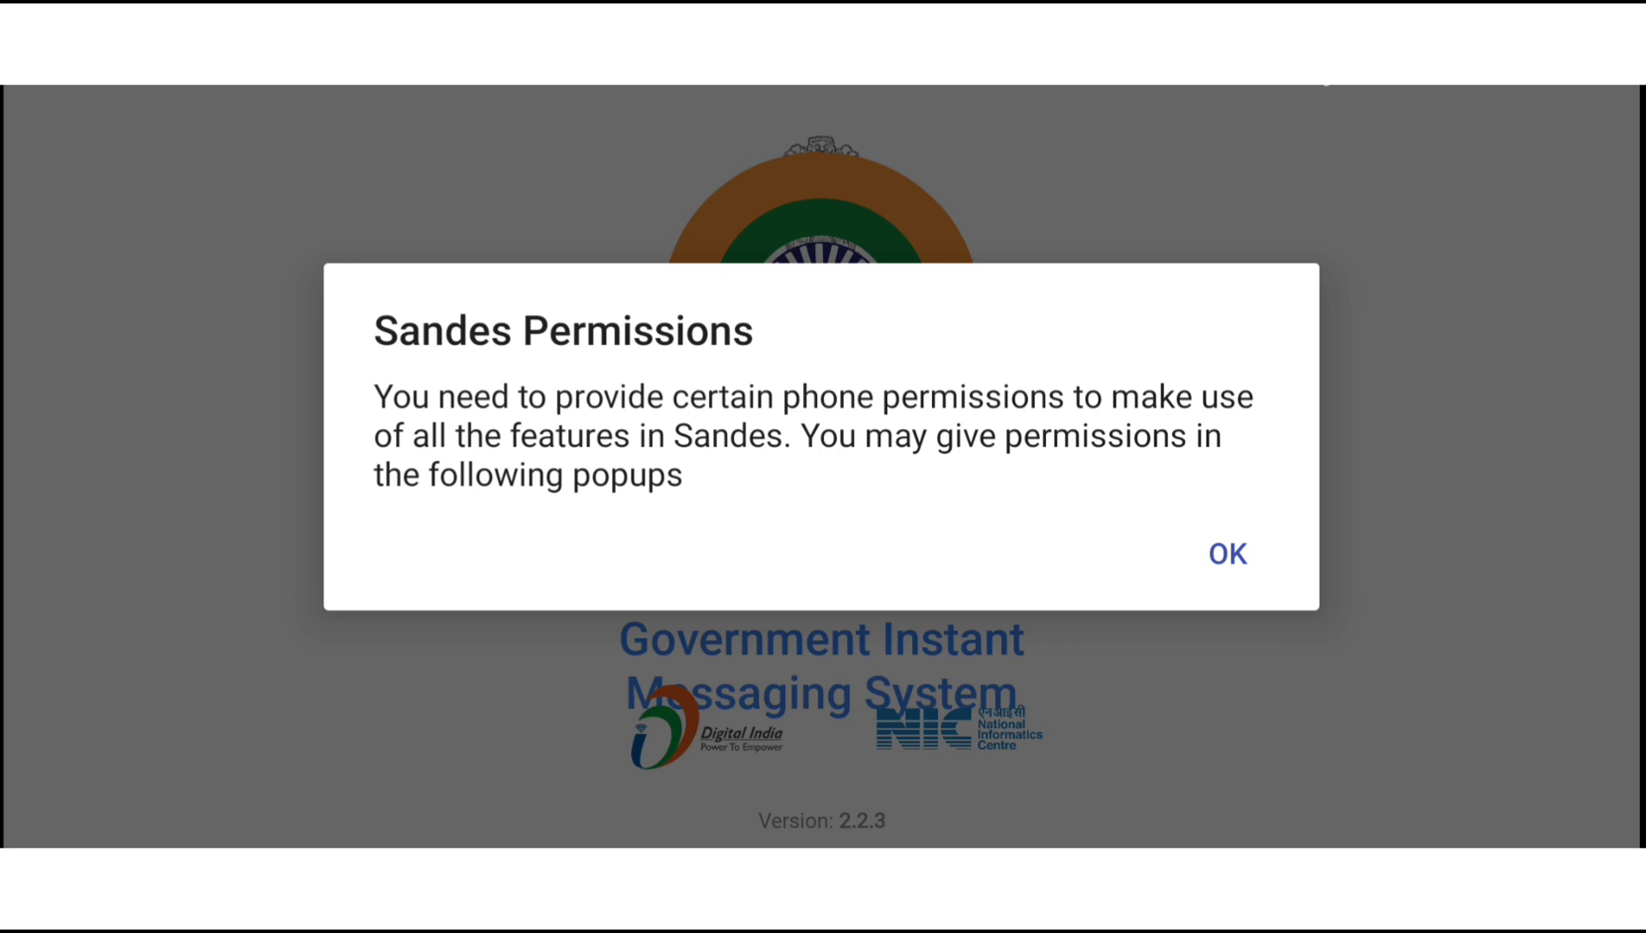
Step: Grant Sandes camera, audio, contacts, phone call and photos/media permissions
click(1227, 552)
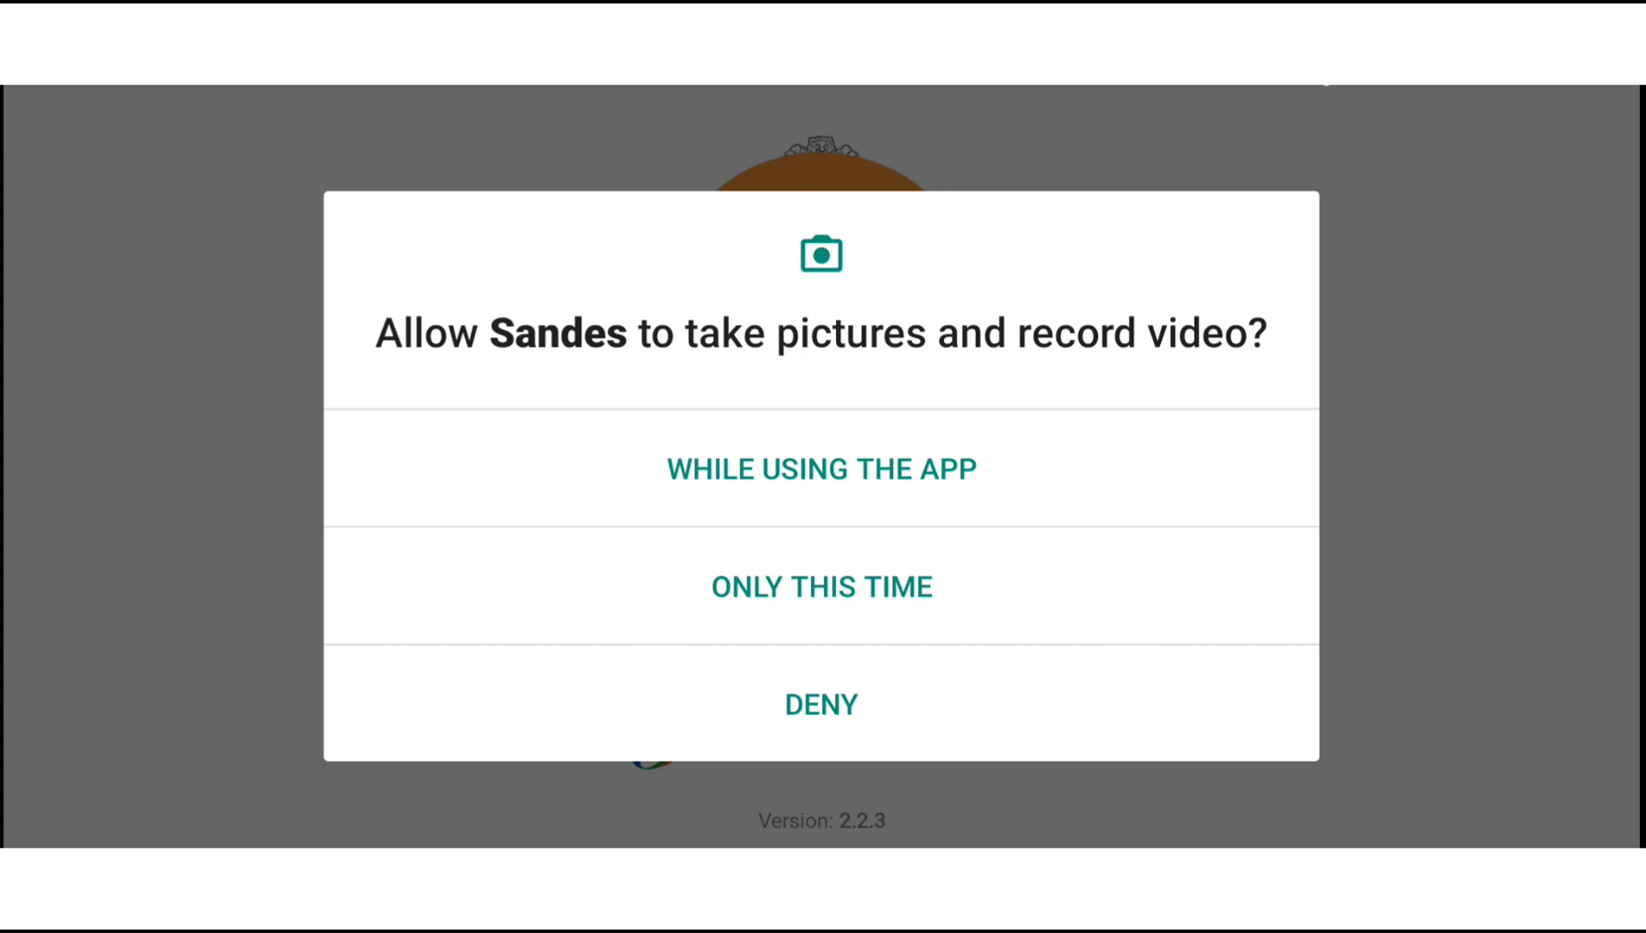
click(822, 469)
click(821, 469)
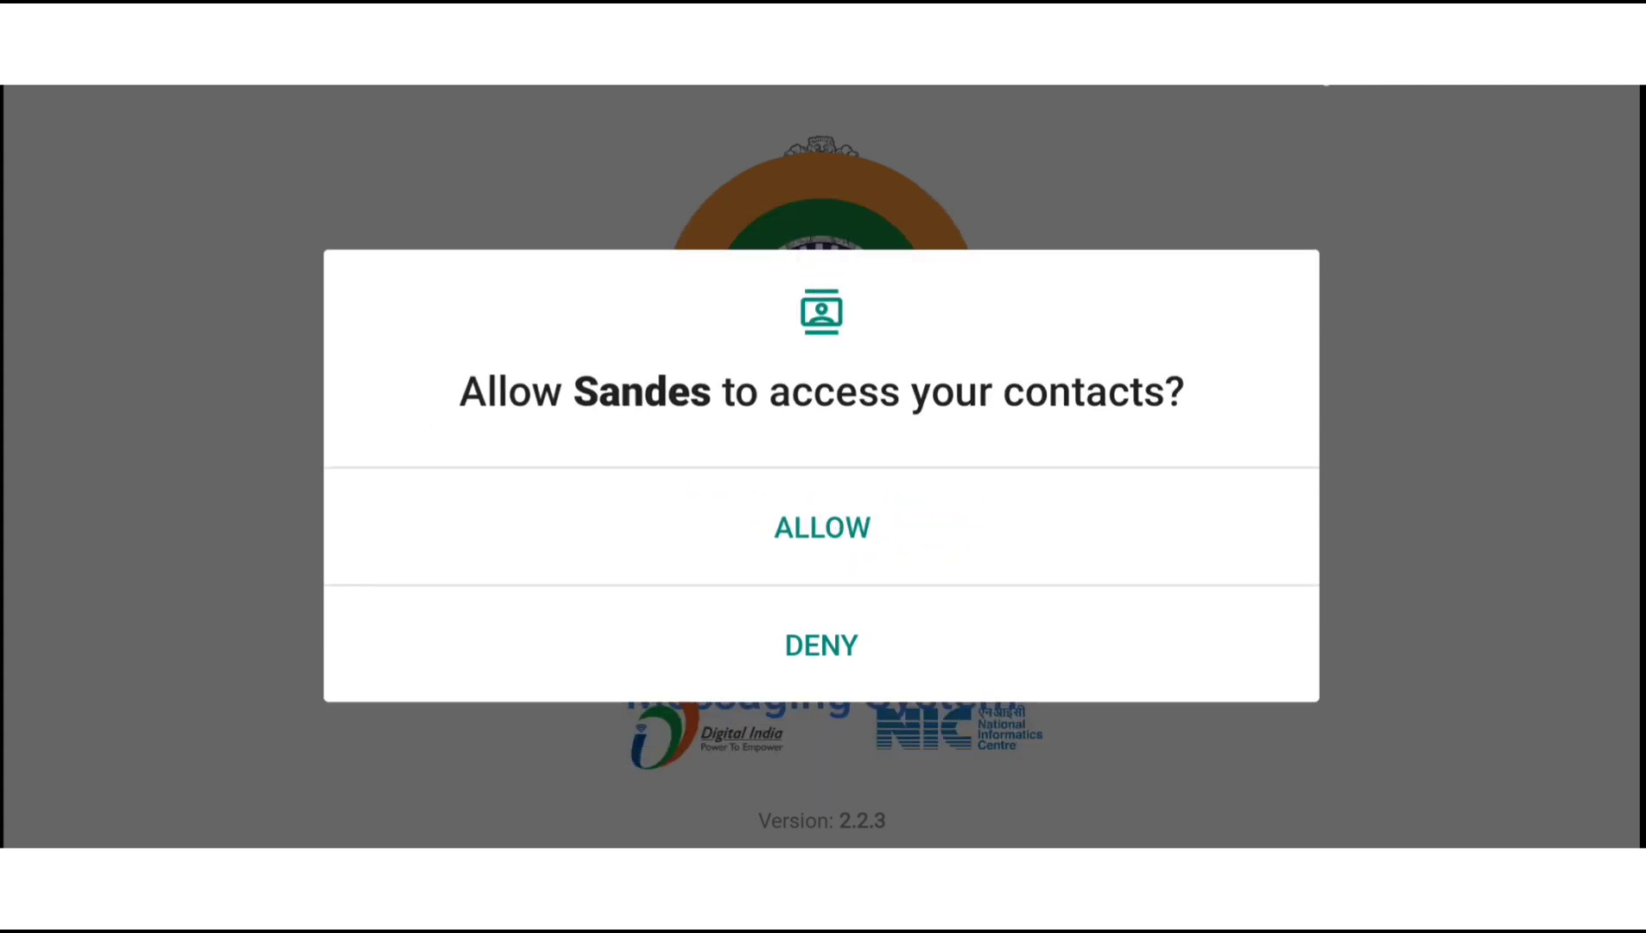
click(822, 527)
click(822, 551)
click(822, 551)
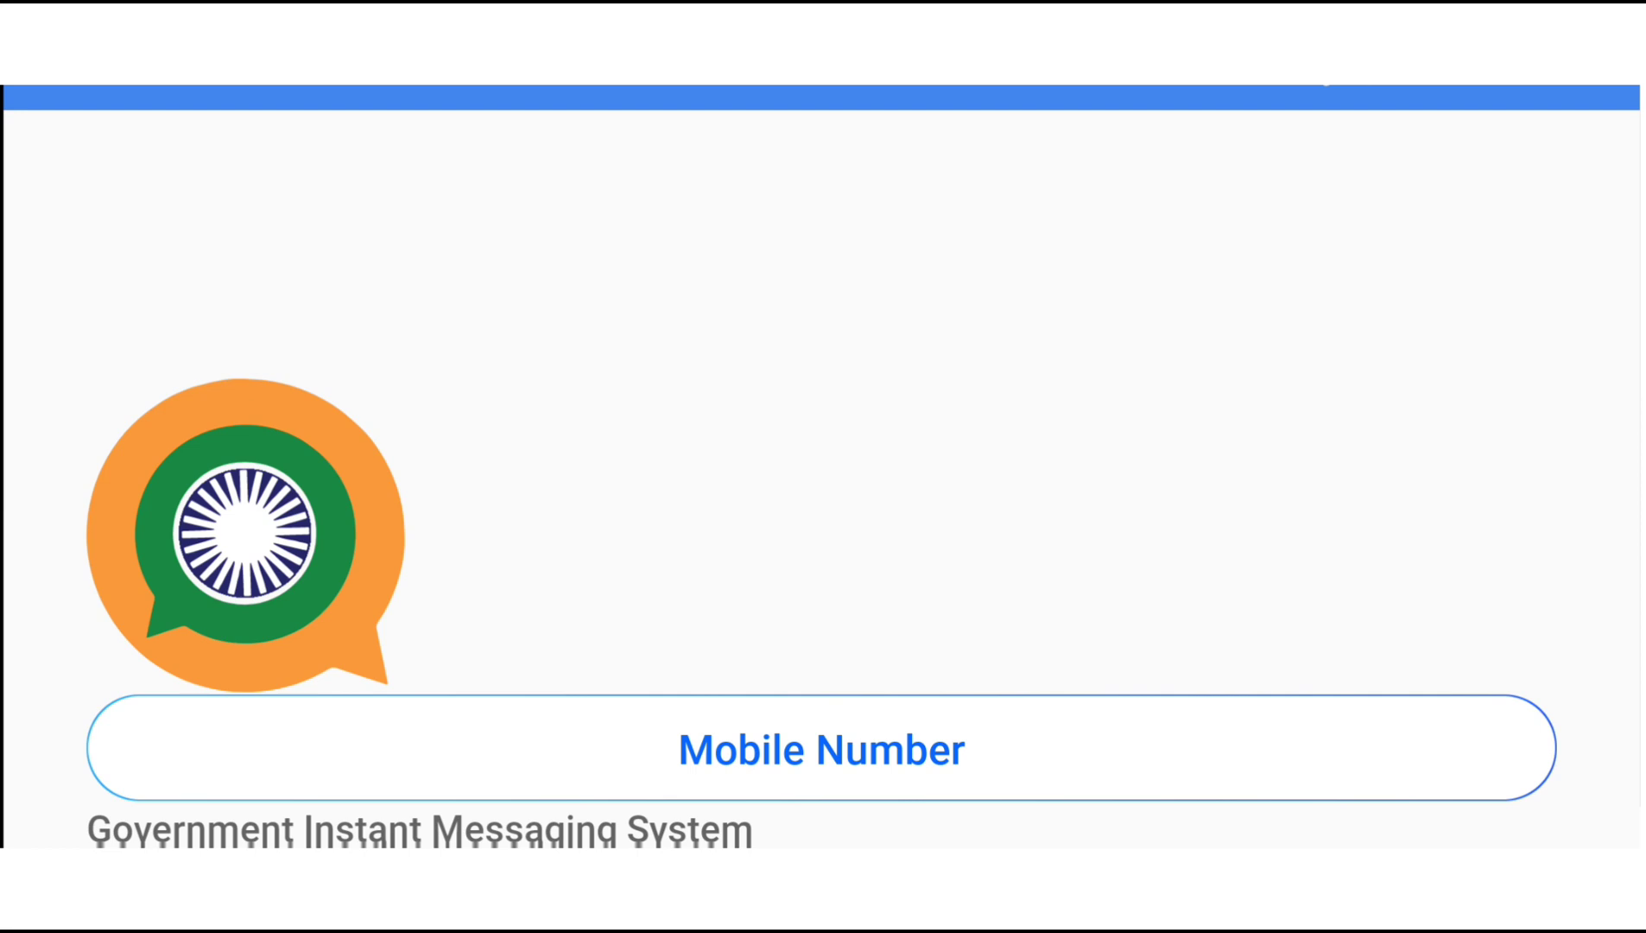
Step: Begin Sandes mobile-number registration and accept the privacy policy
click(821, 748)
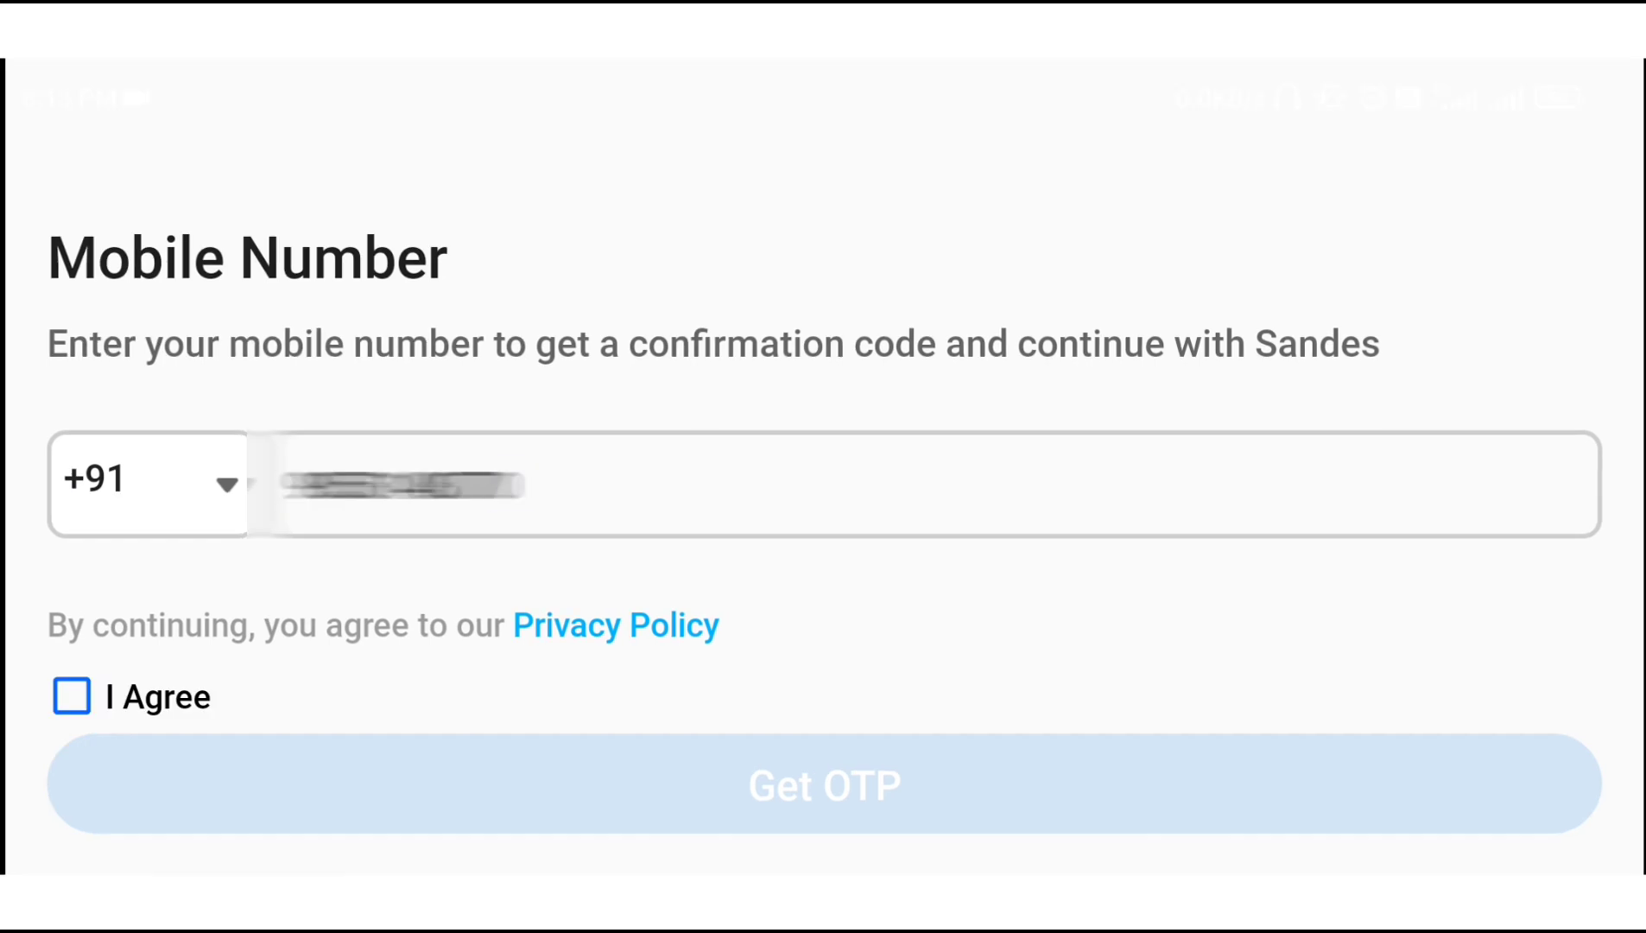
click(72, 696)
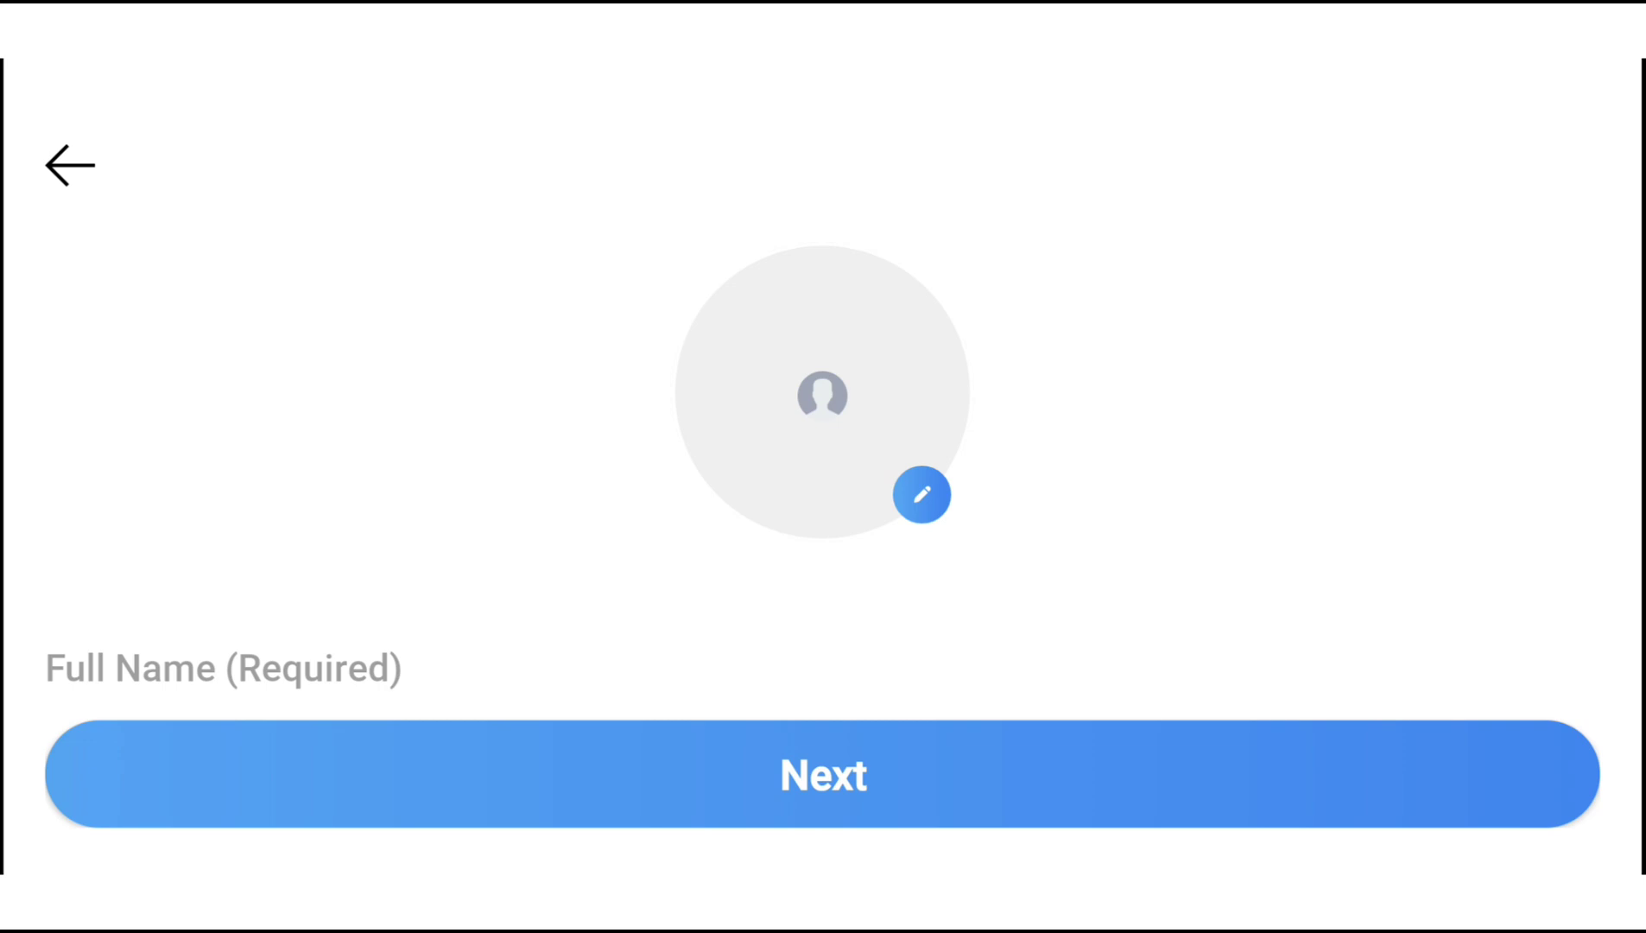
Step: Enter the full name on the Sandes profile and skip contact syncing
scroll(822, 444, down, 3)
click(822, 533)
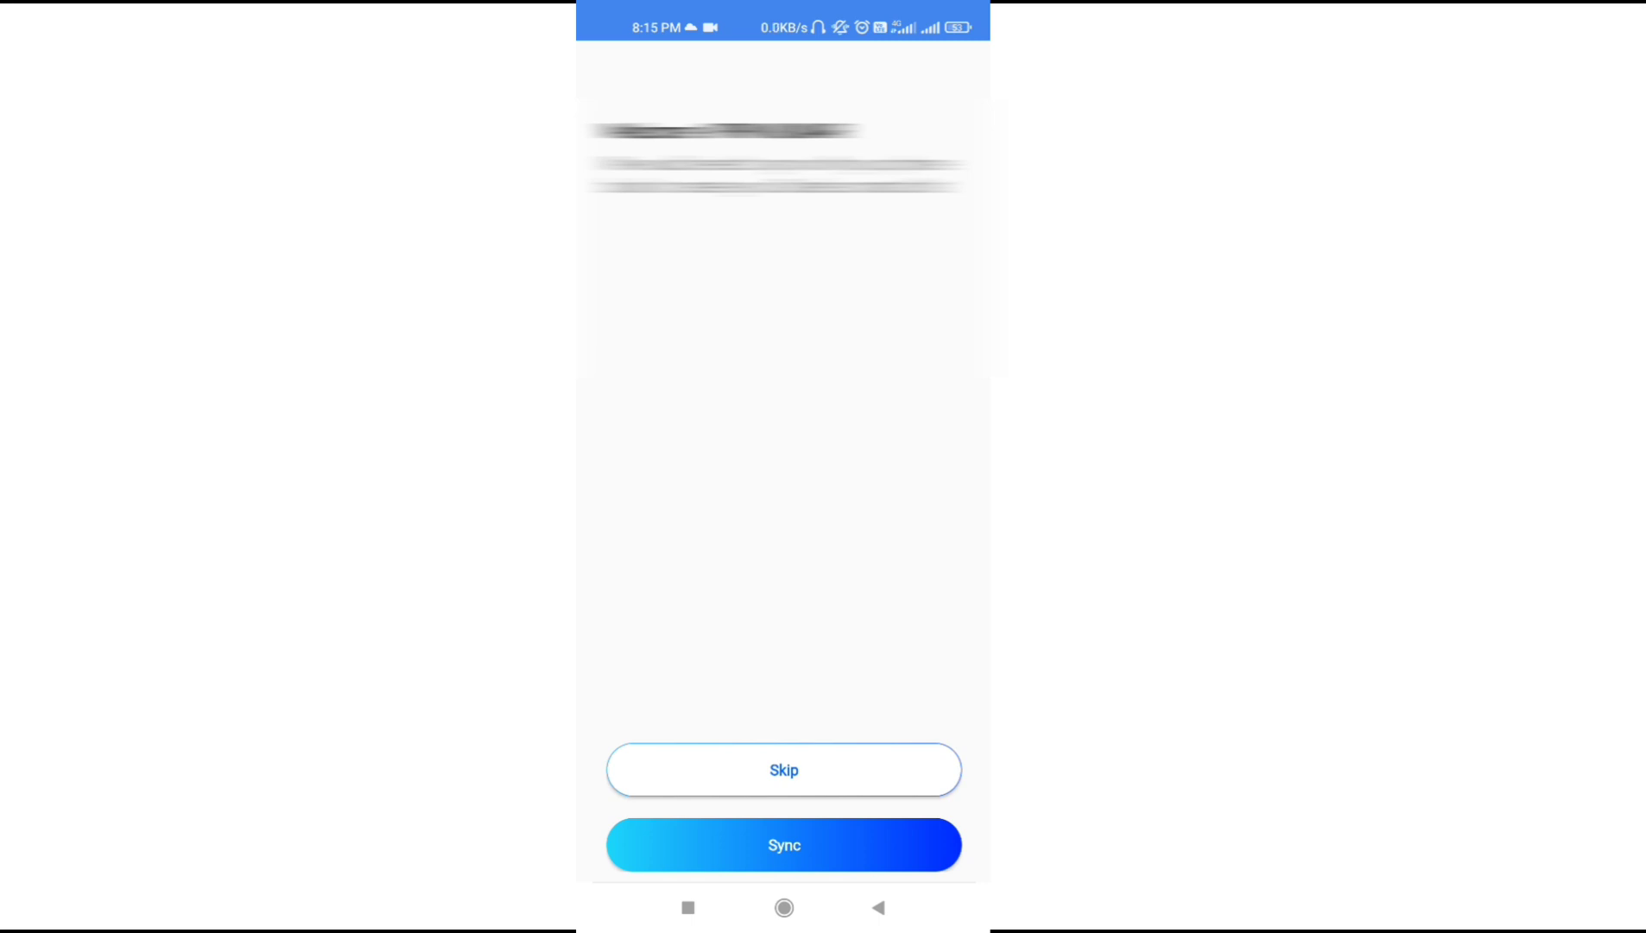
click(784, 769)
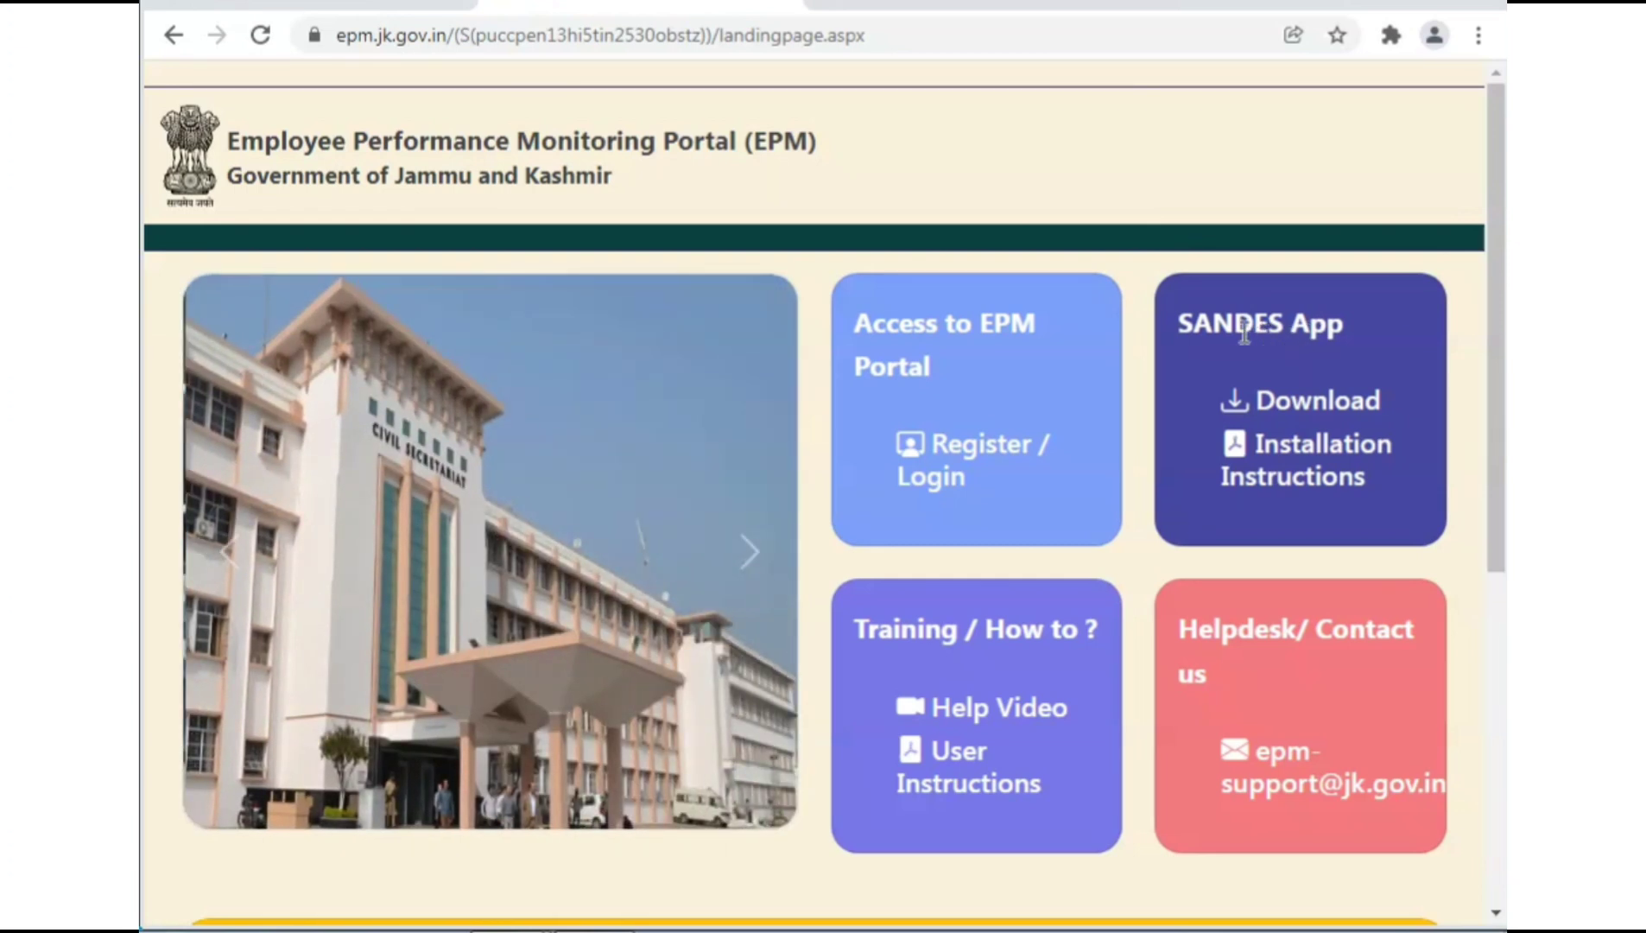
Step: Go to the EPM Portal sign-in page and open the New User sign-up form
click(953, 449)
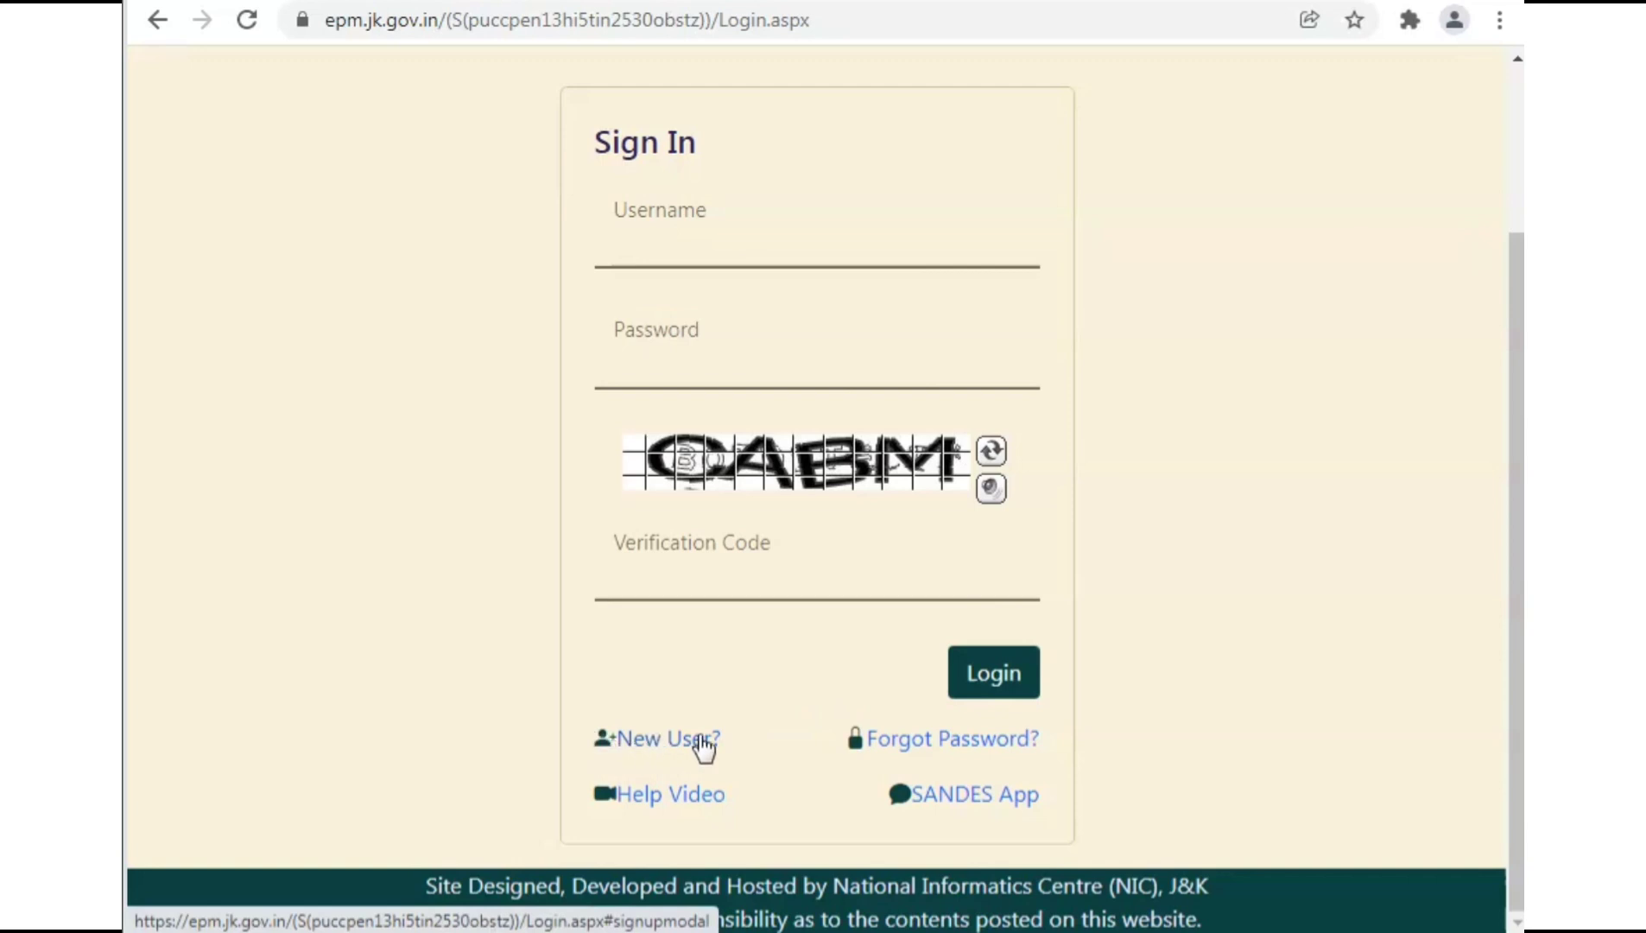
click(698, 744)
click(395, 262)
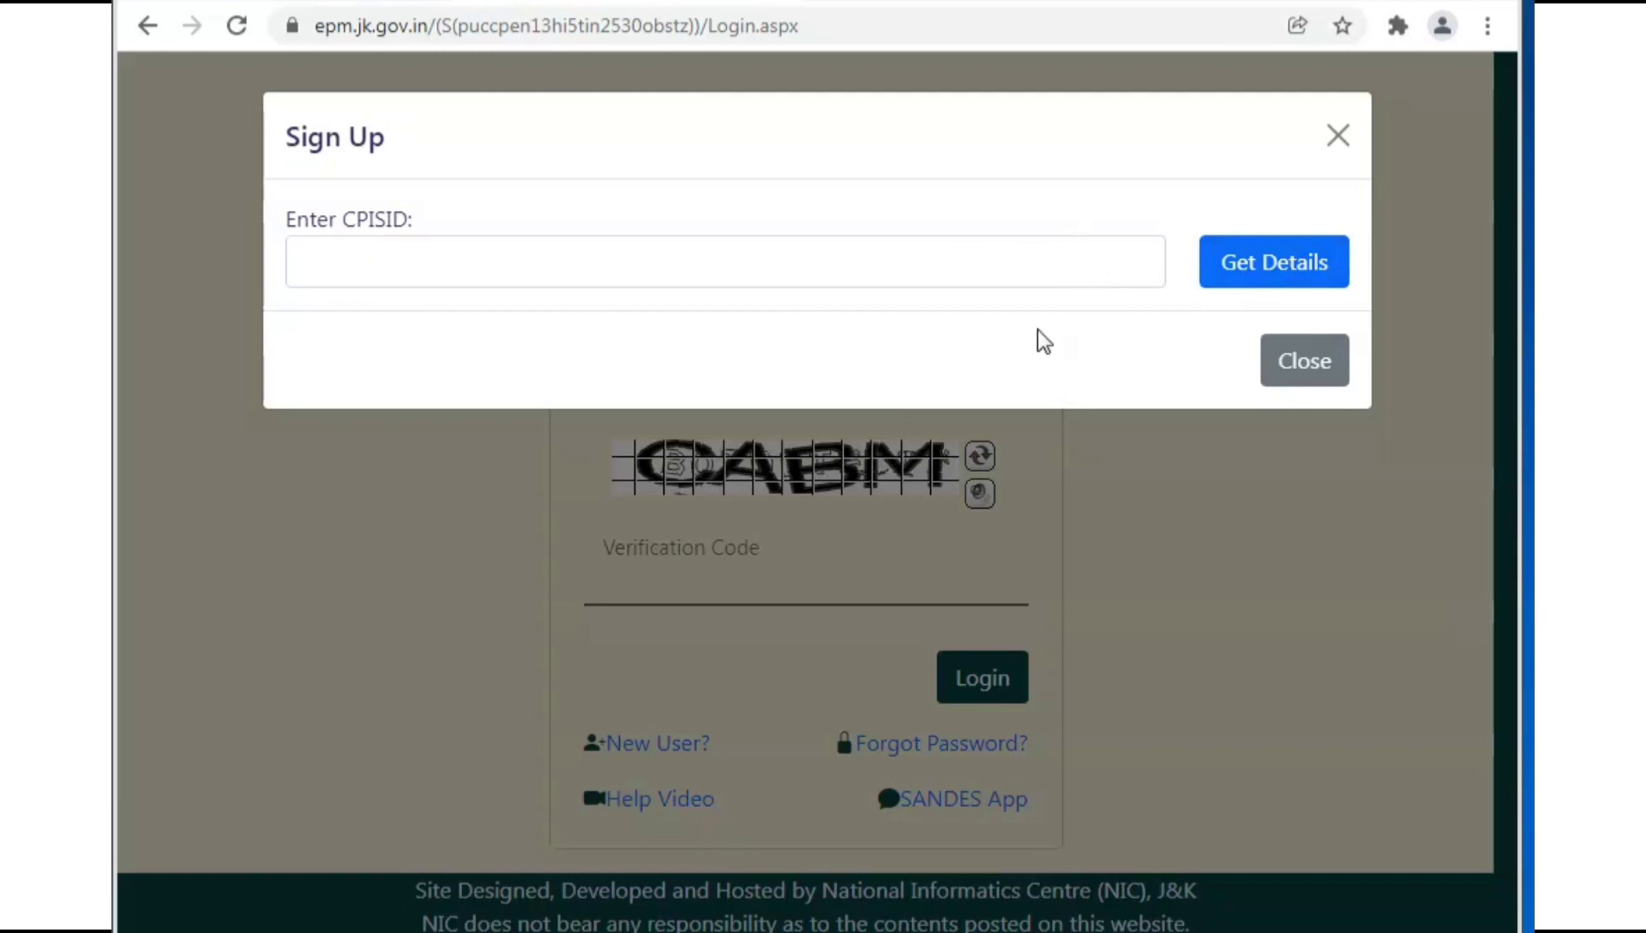
Step: Enter the employee's CPISID in the Sign Up dialog
click(404, 266)
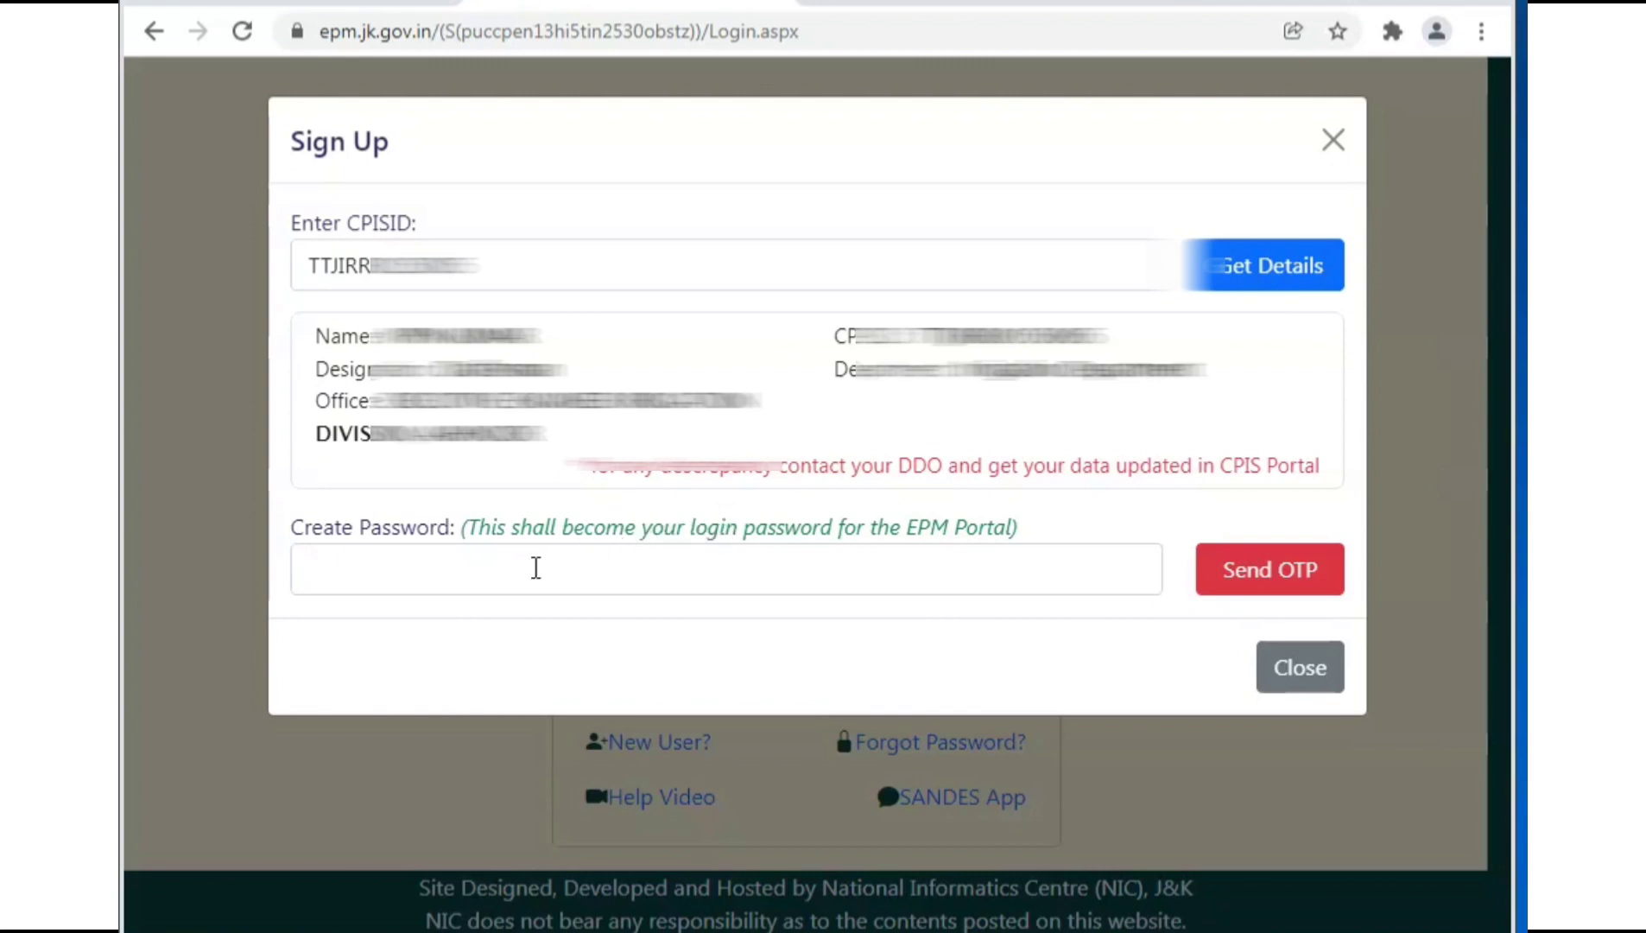
Step: Create the login password, send the OTP to Sandes, and enter the received code
click(368, 572)
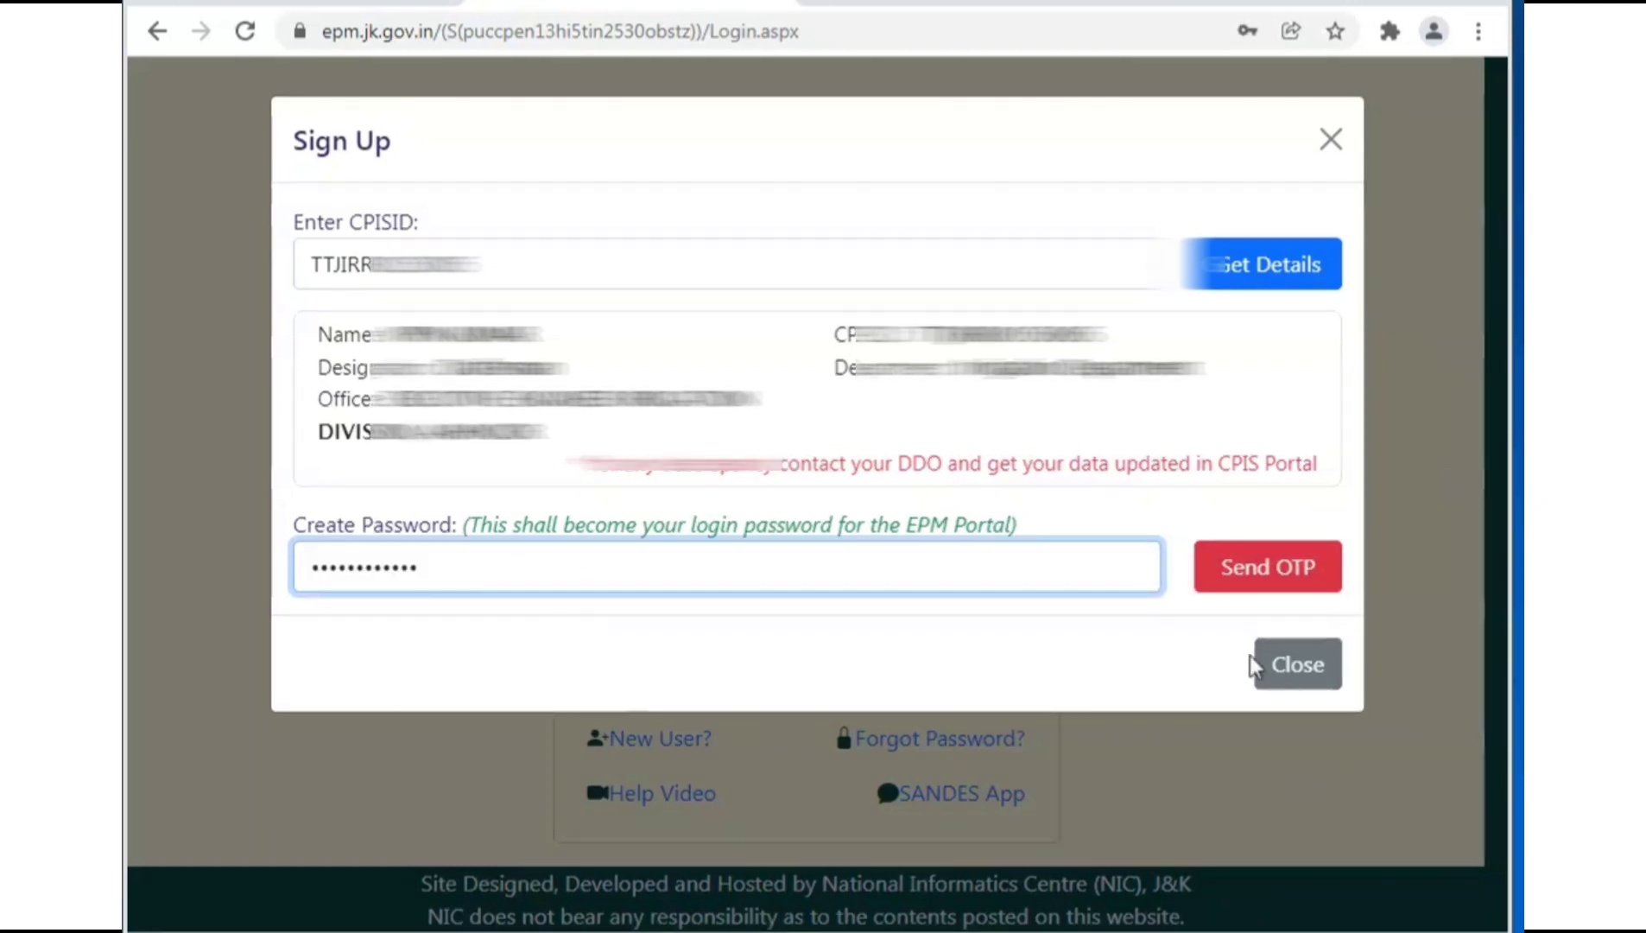
click(1244, 587)
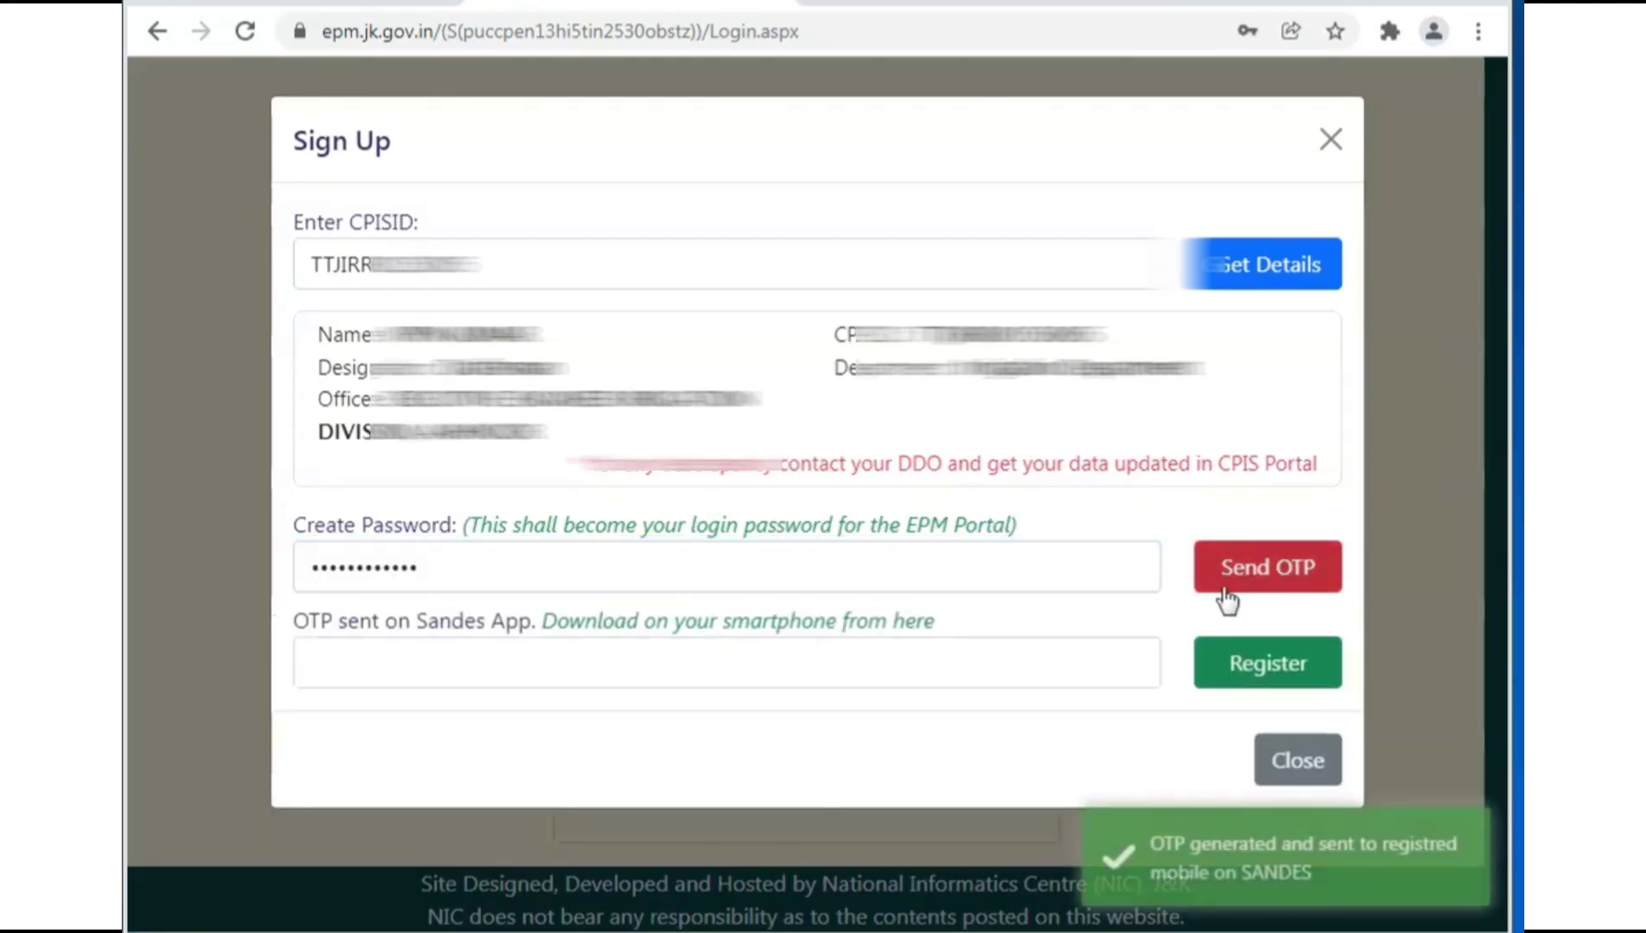
click(665, 670)
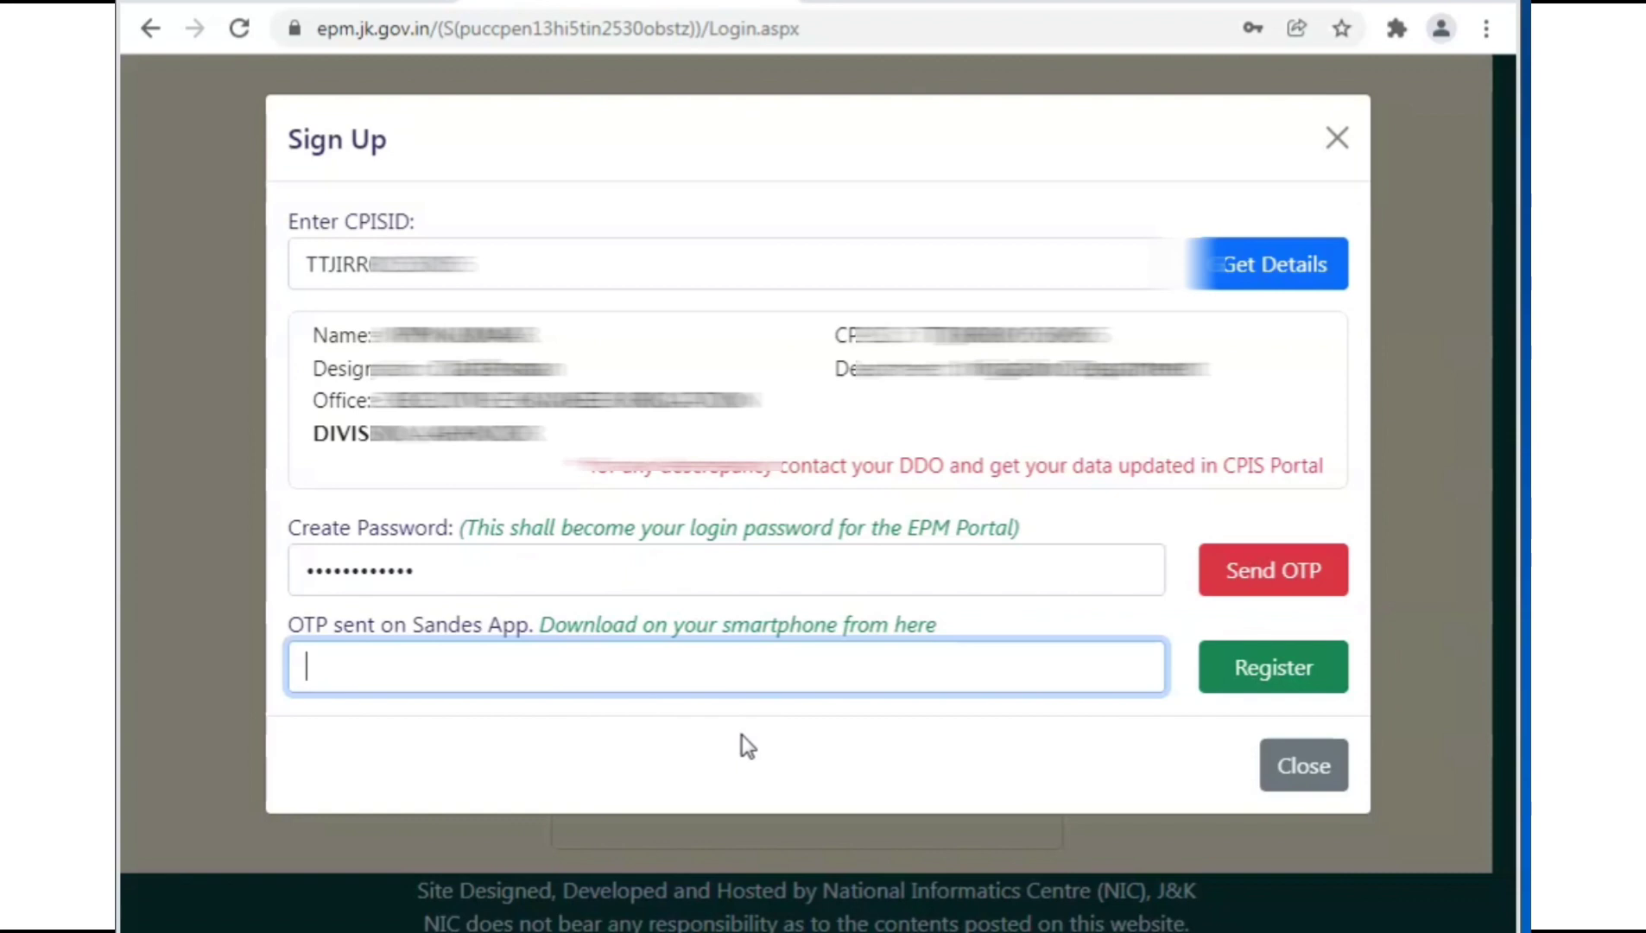
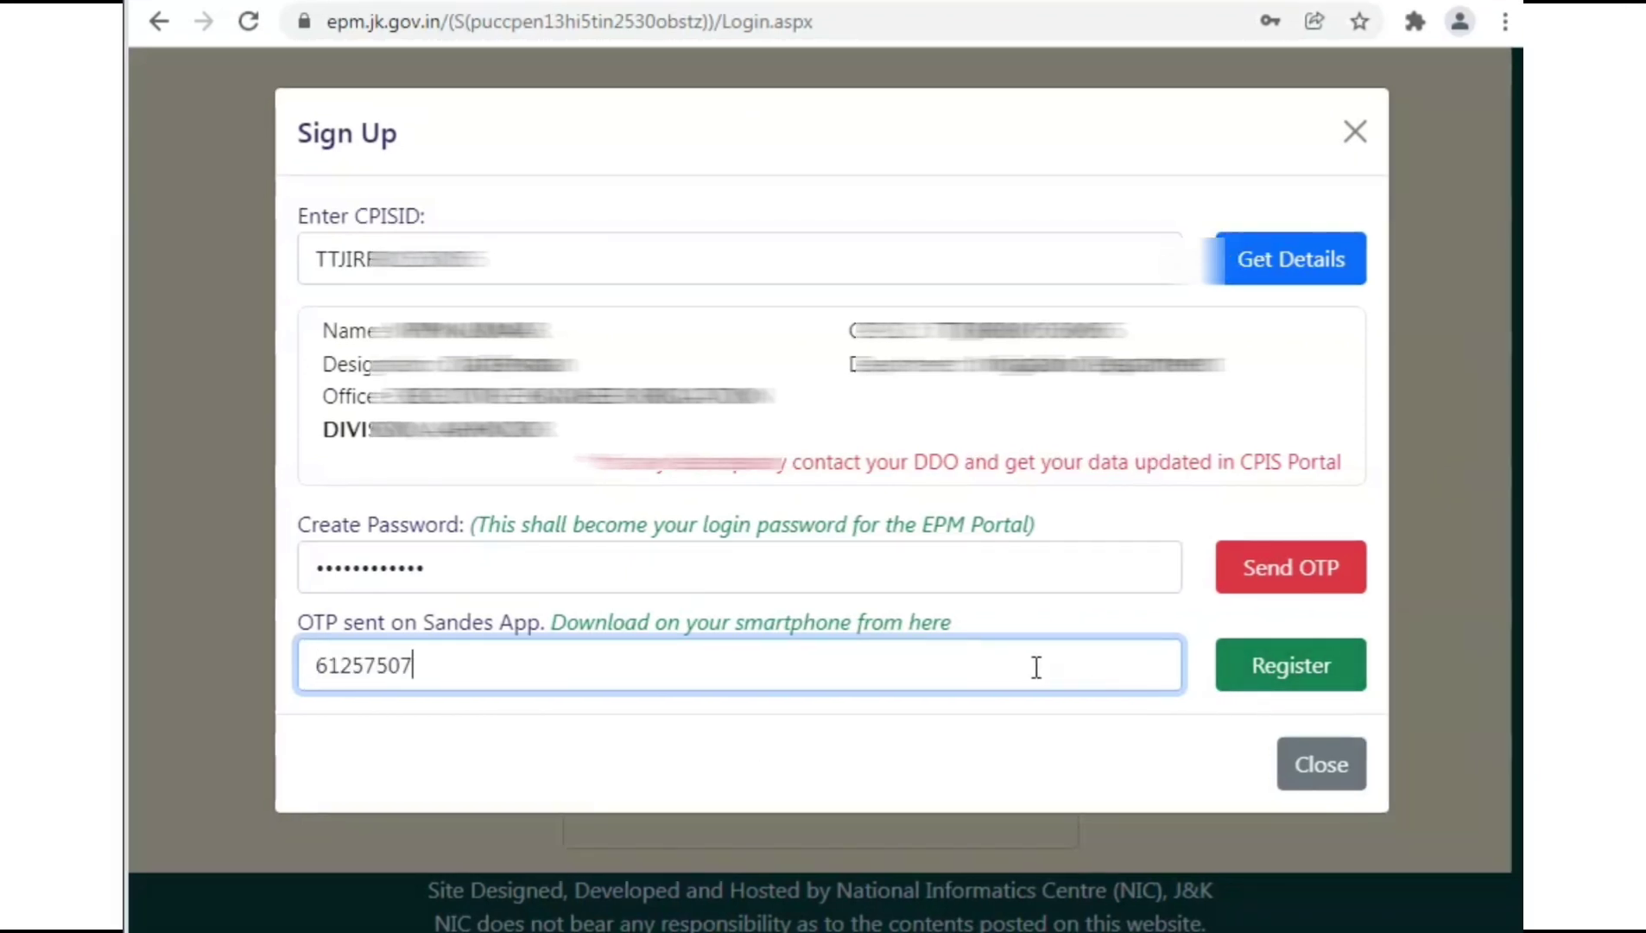
Step: Register the account and close the Sign Up dialog after 'Registered Successfully' appears
click(1306, 668)
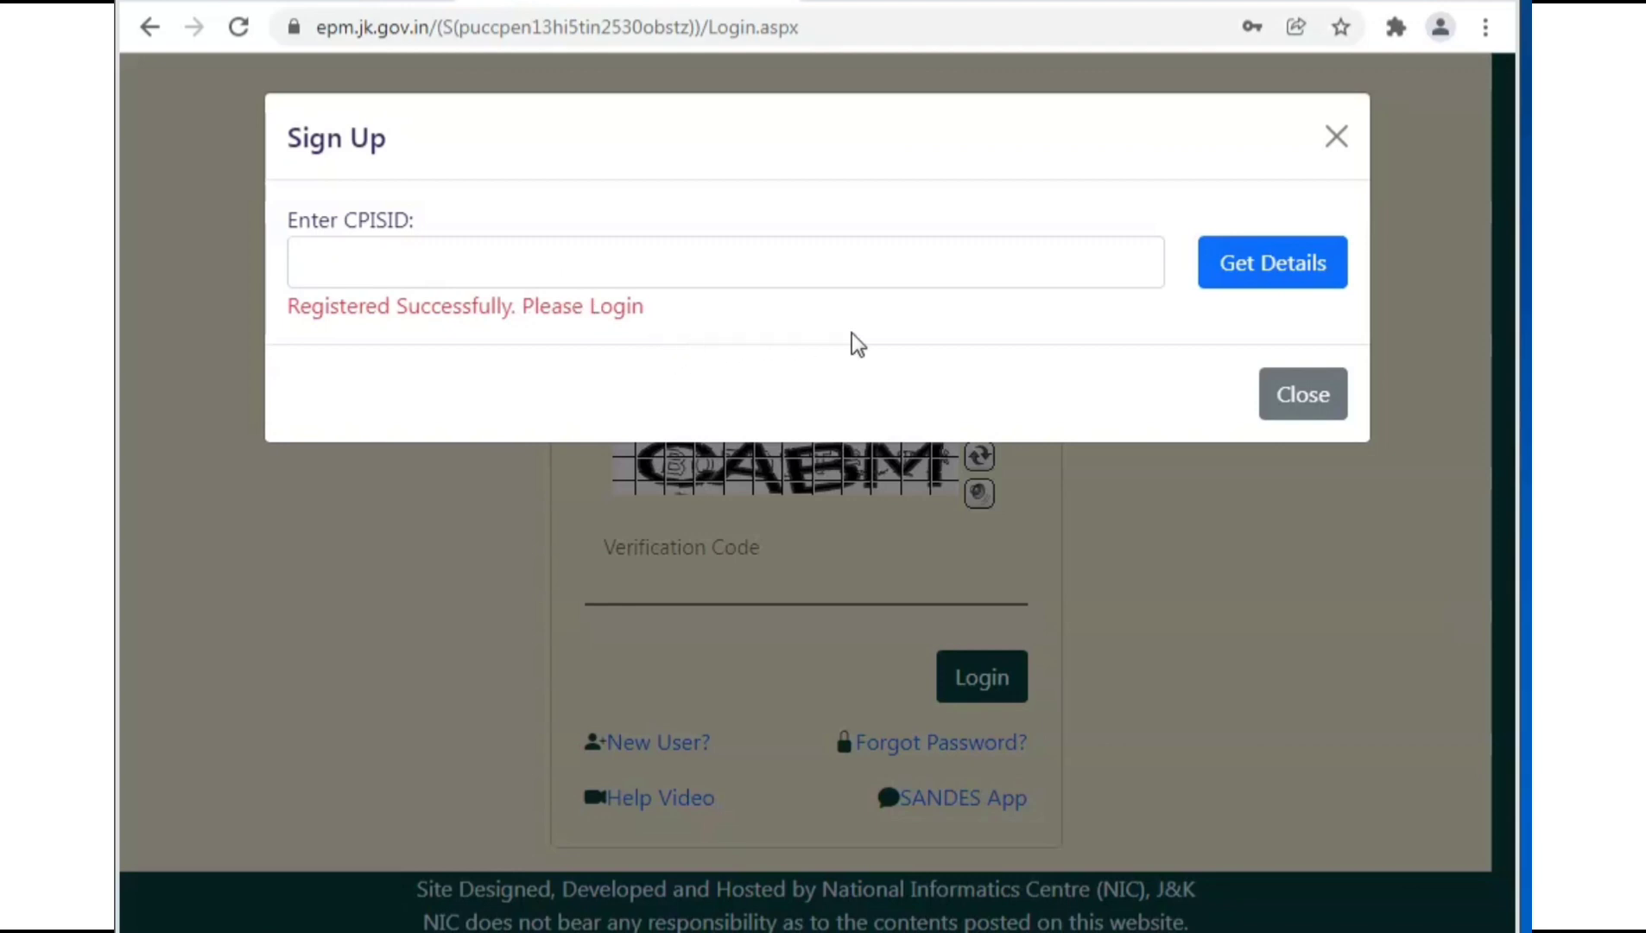
click(1336, 136)
click(743, 254)
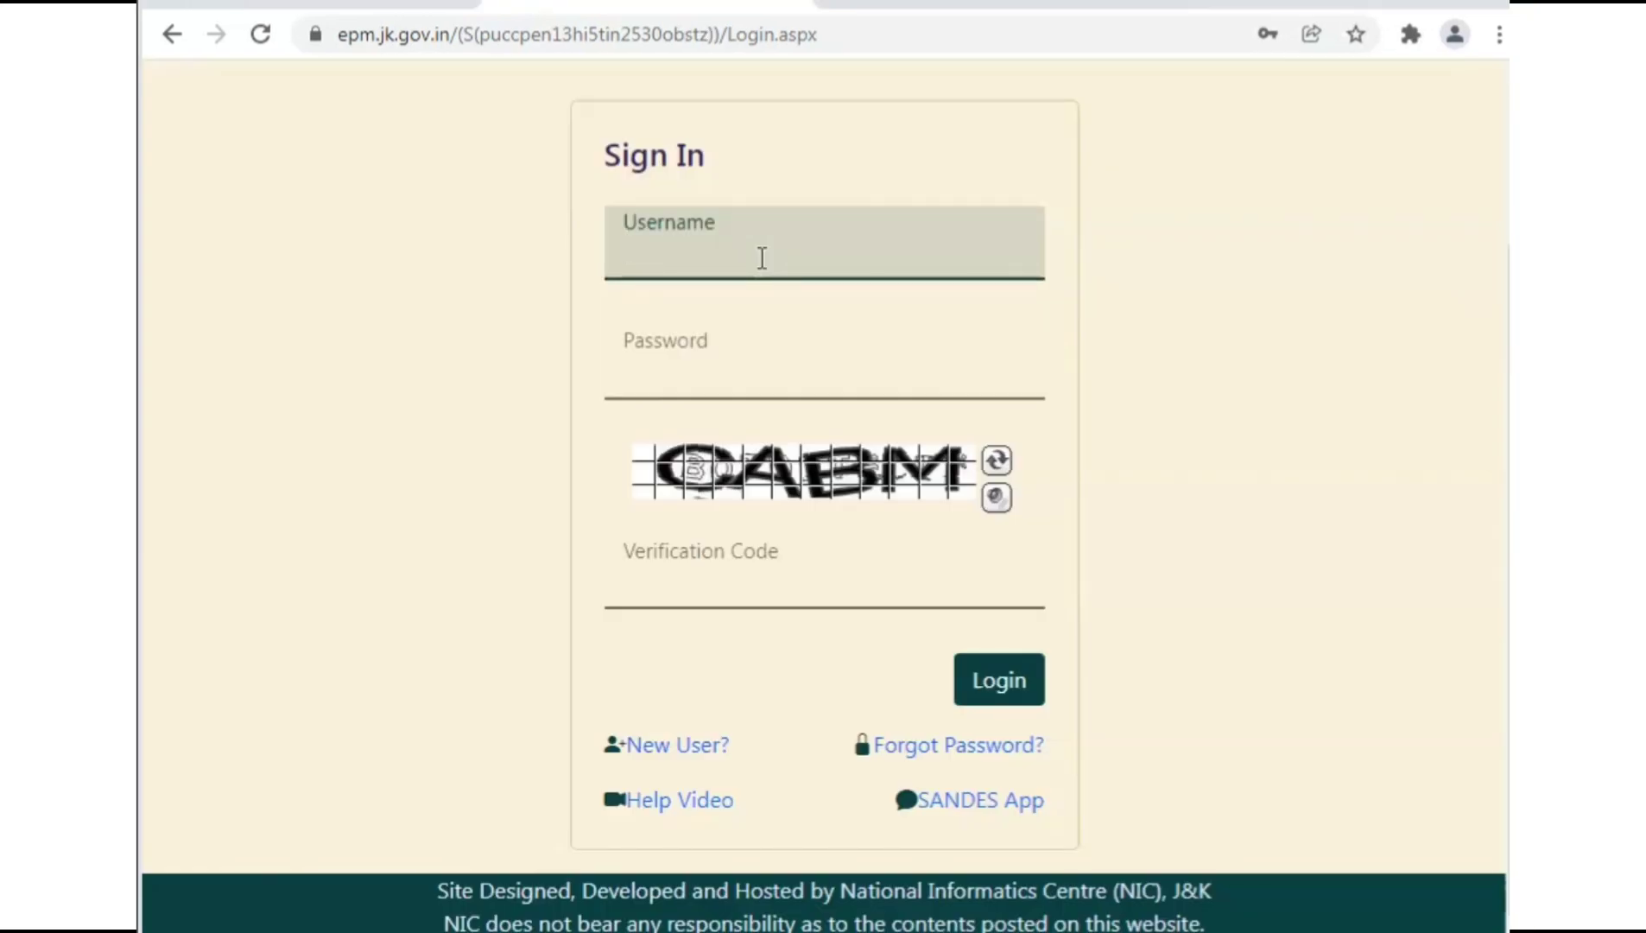
Step: Log in with the new account's username, password and the captcha verification code
text(P??????)
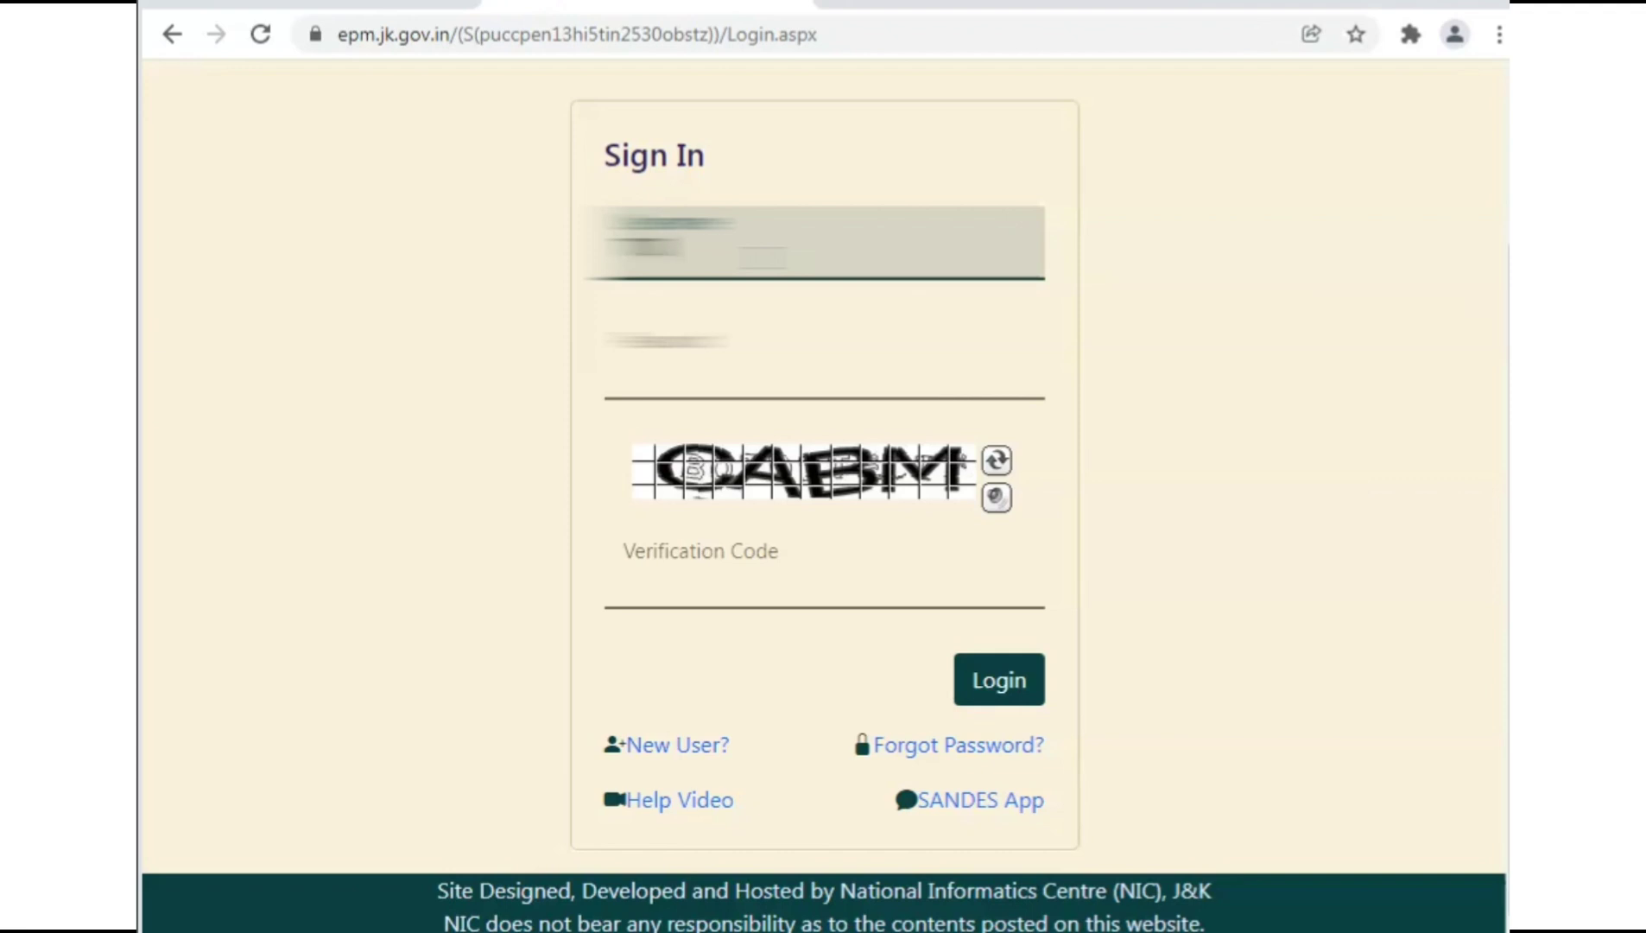
text(????????)
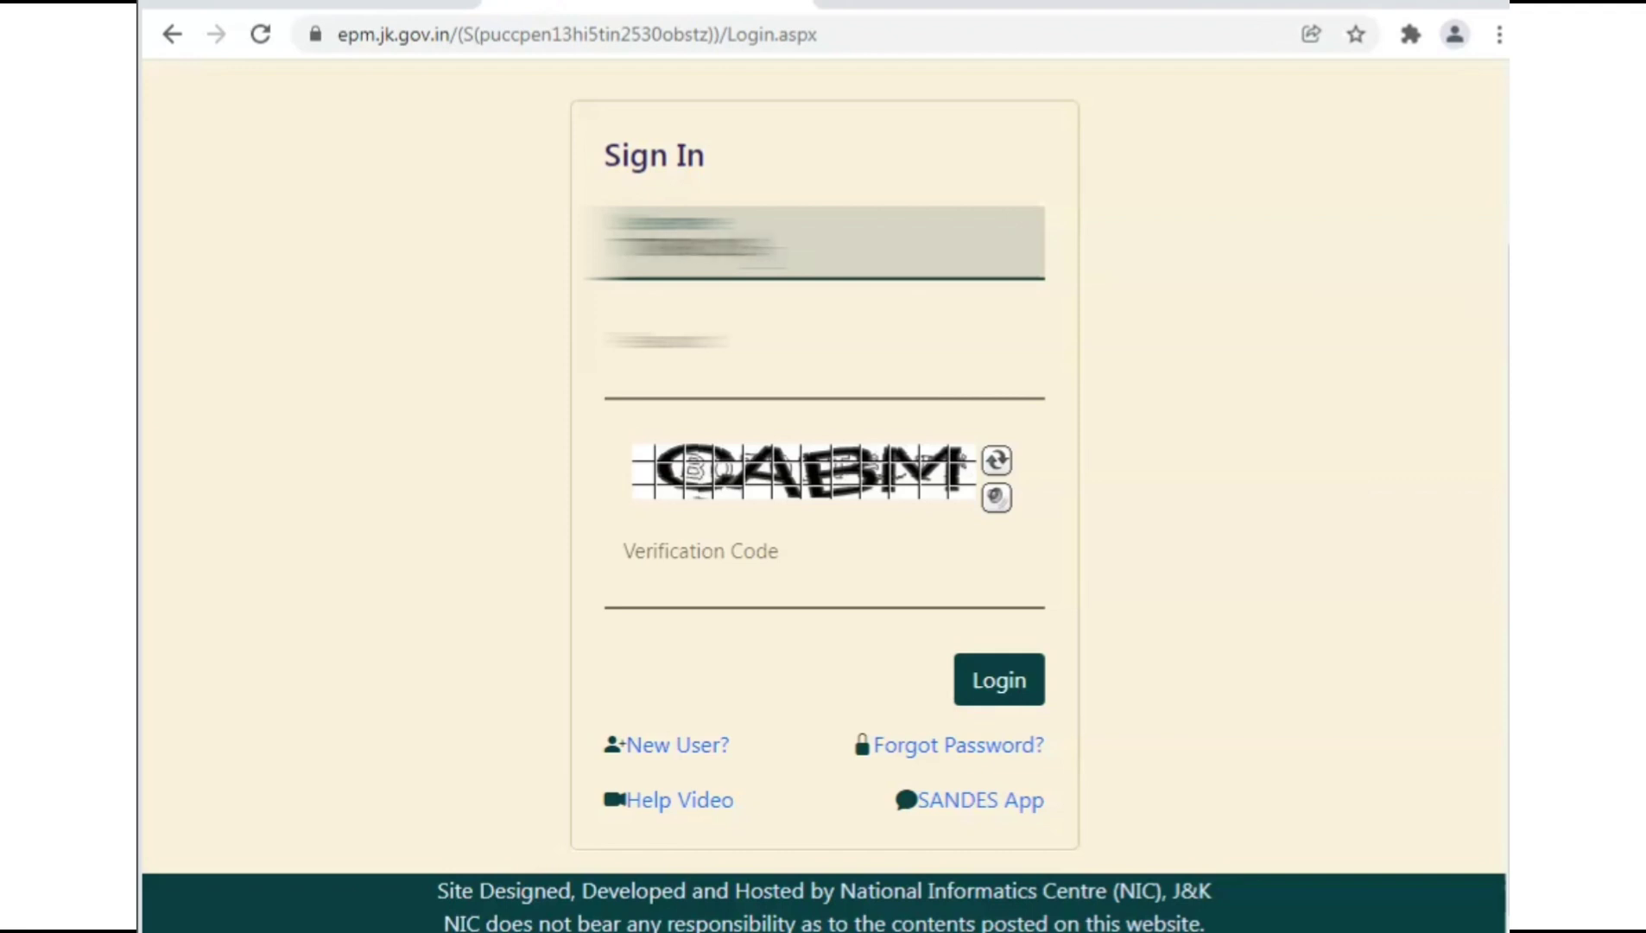
click(743, 380)
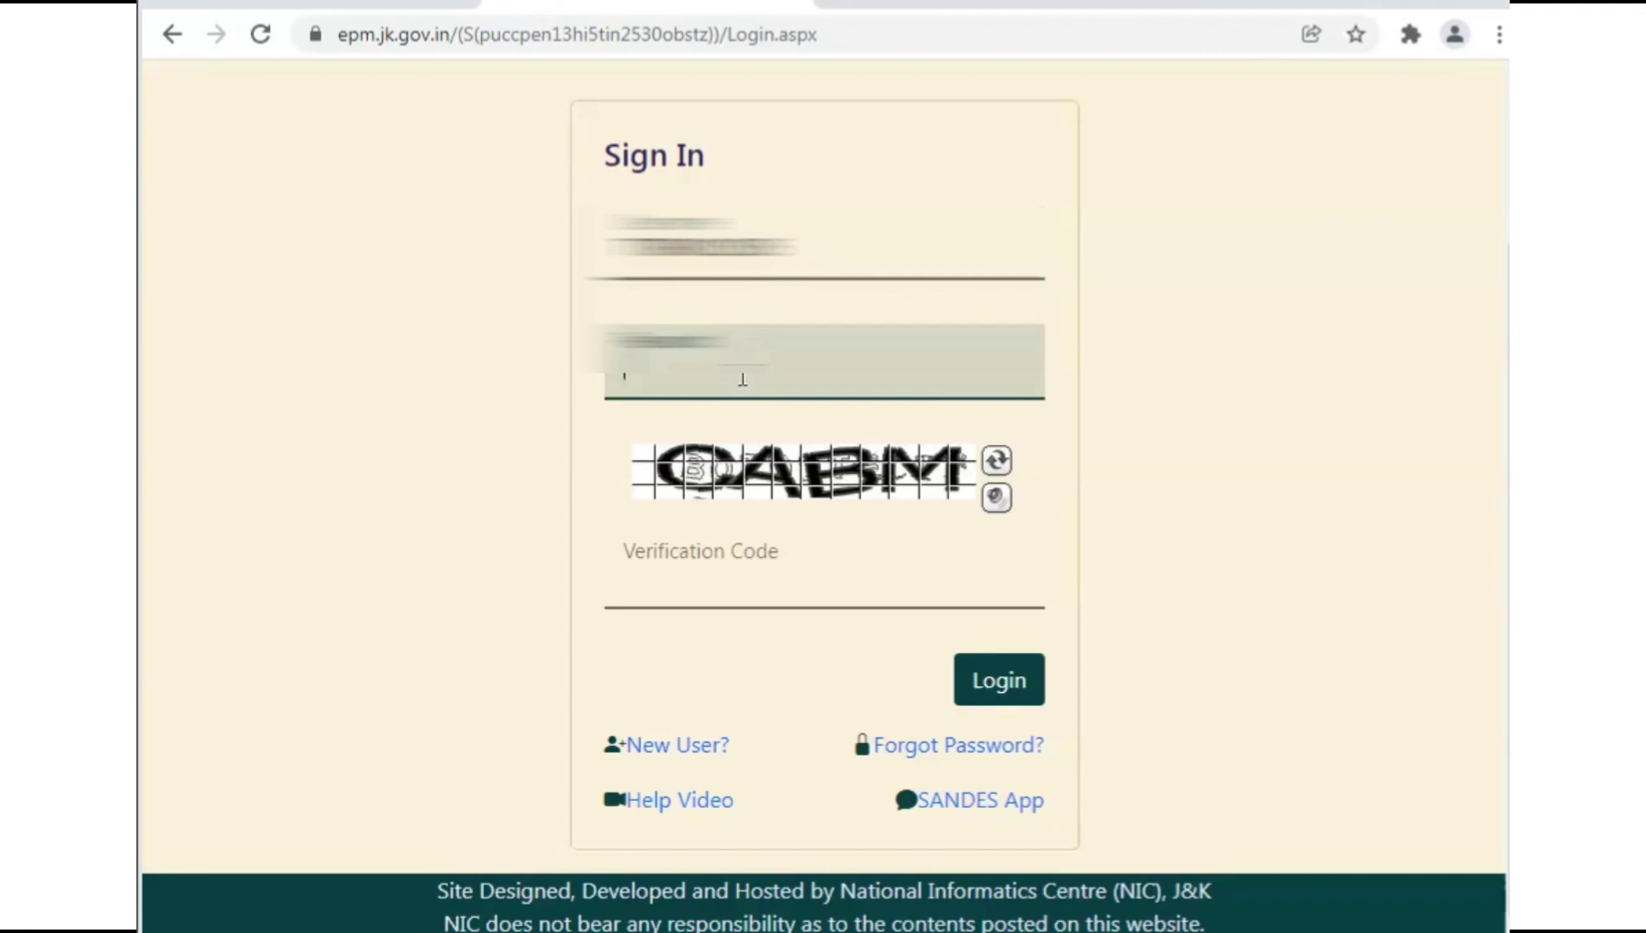
text(???????????????)
click(739, 591)
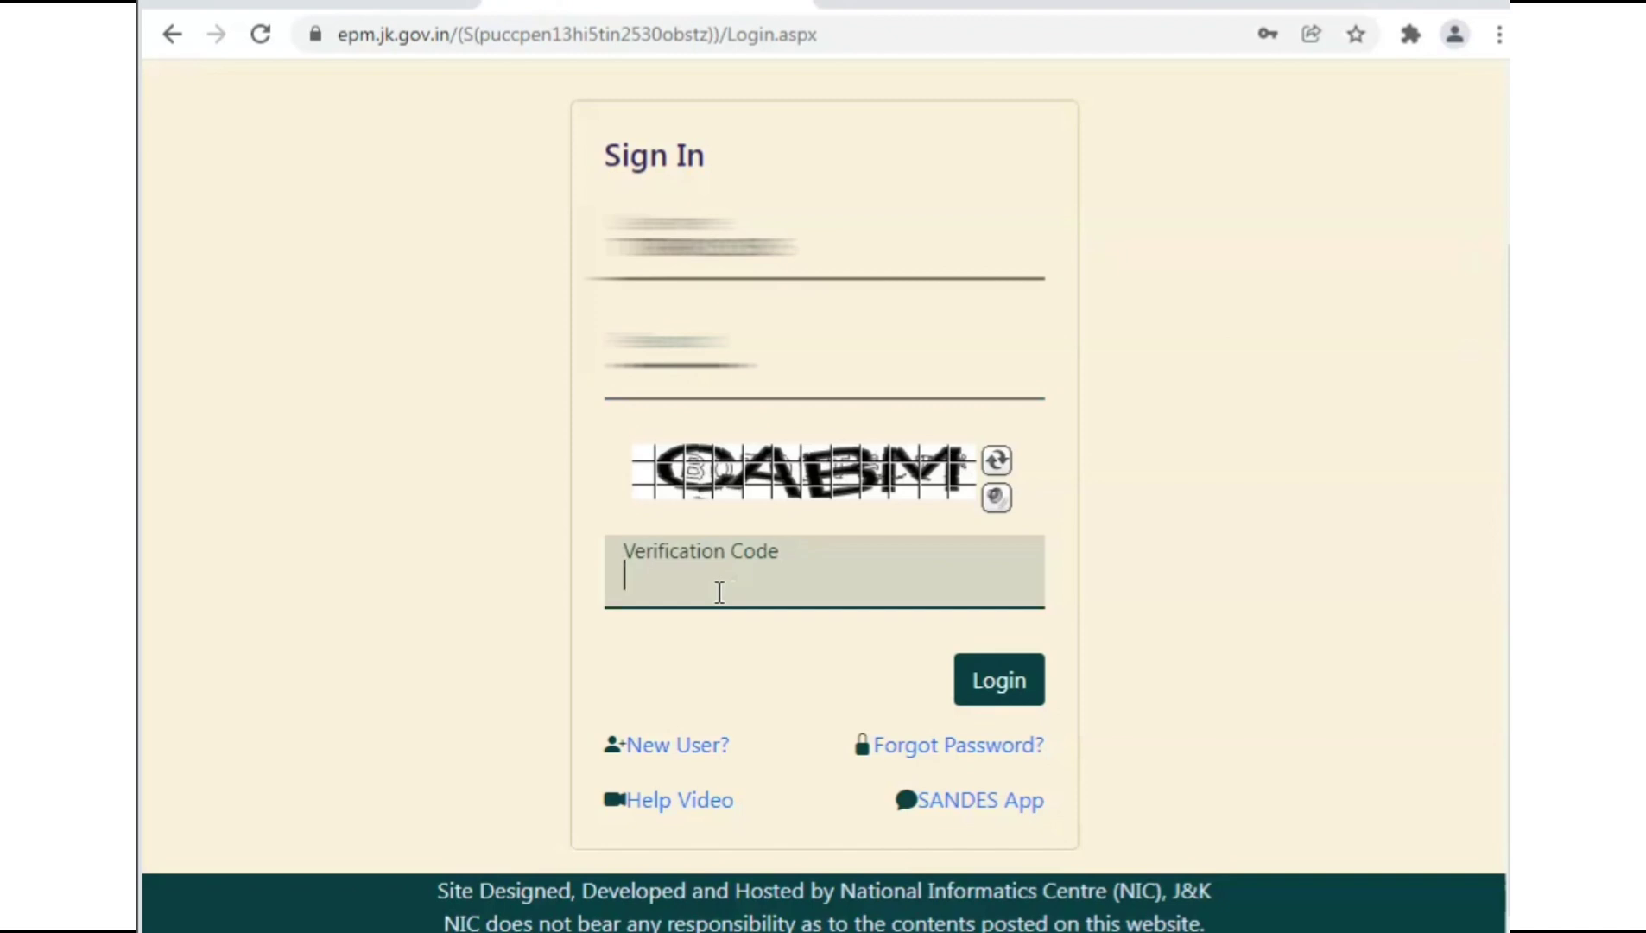
text(CABM)
key(Return)
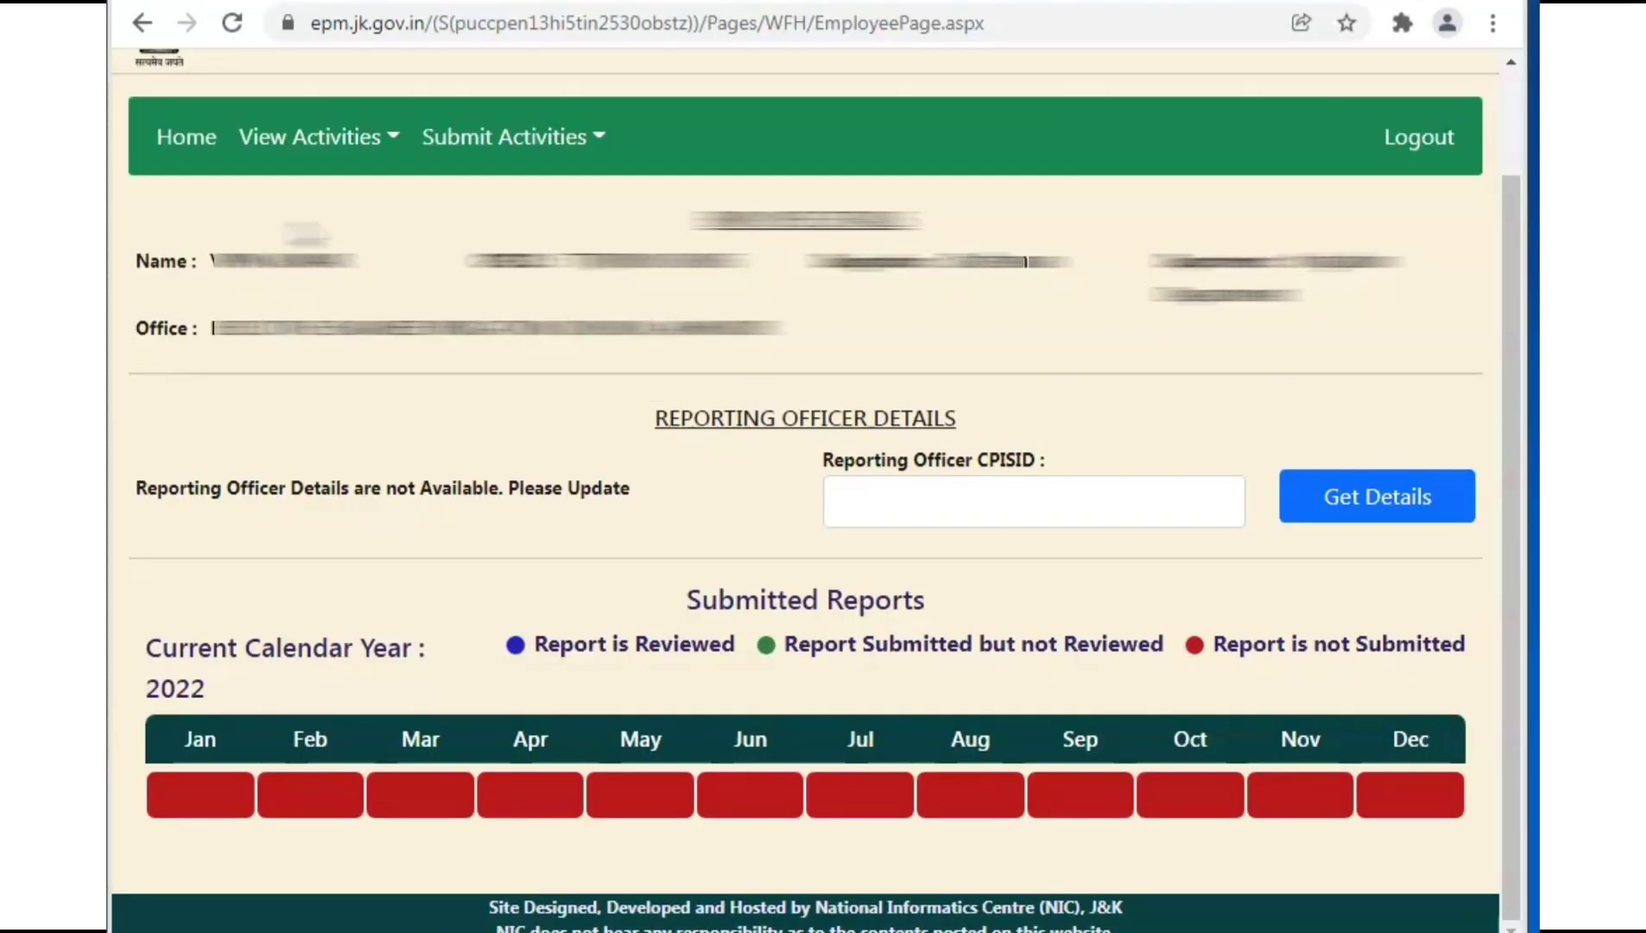
Step: Look over the employee page's 2022 Submitted Reports calendar, then go back to Home
scroll(302, 228, up, 3)
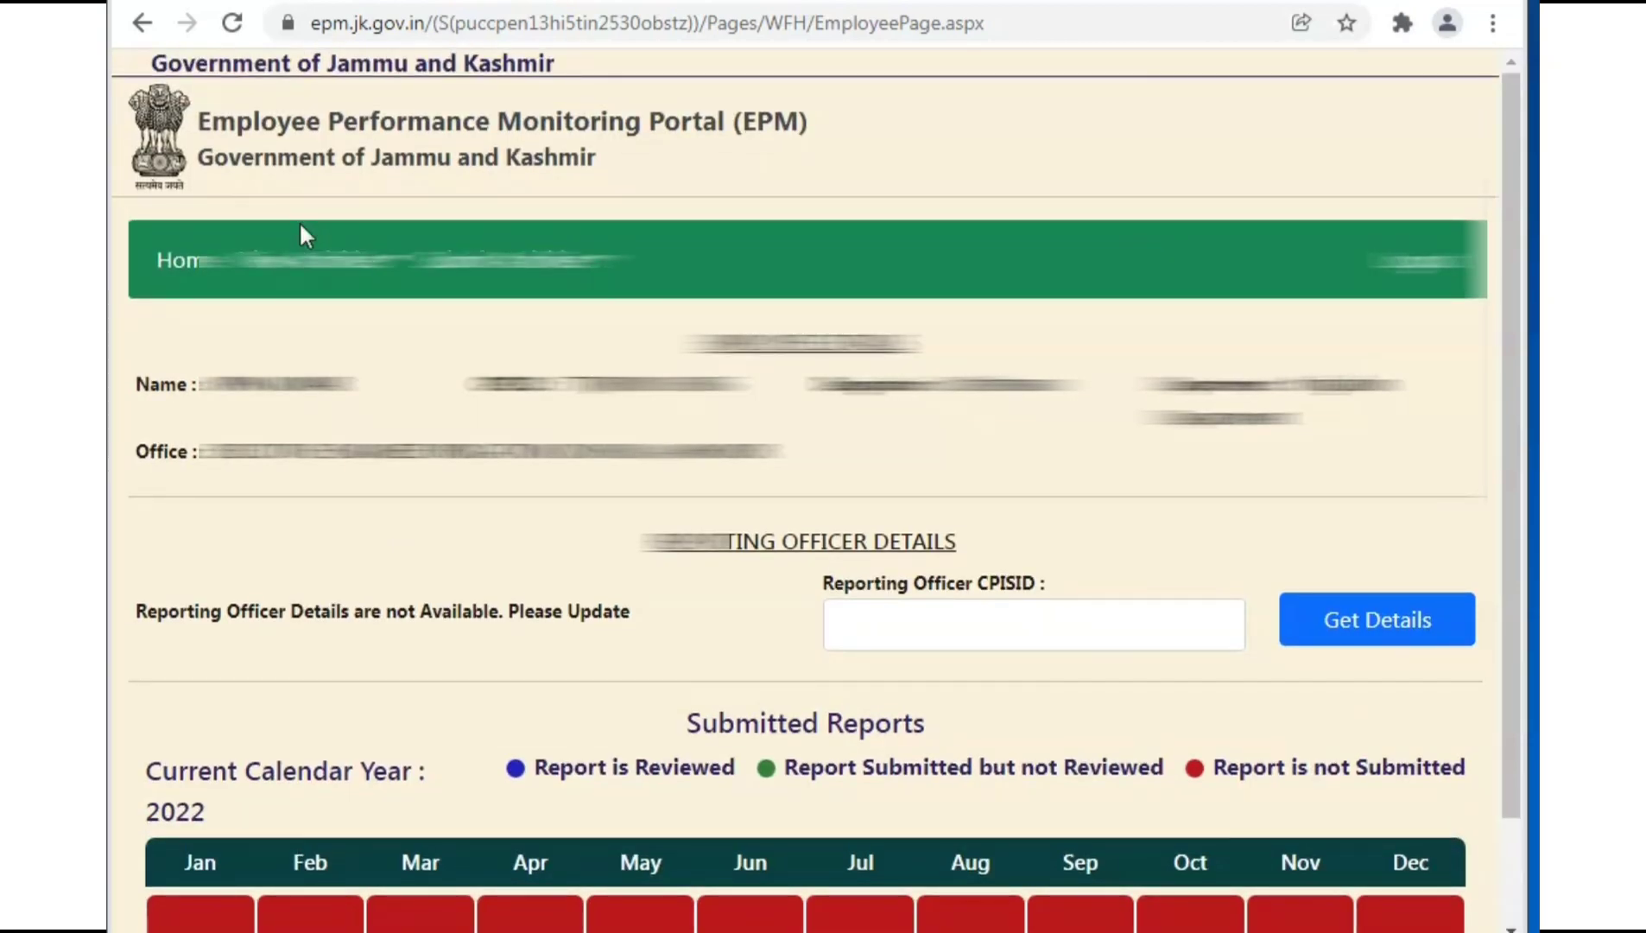
scroll(302, 231, down, 1)
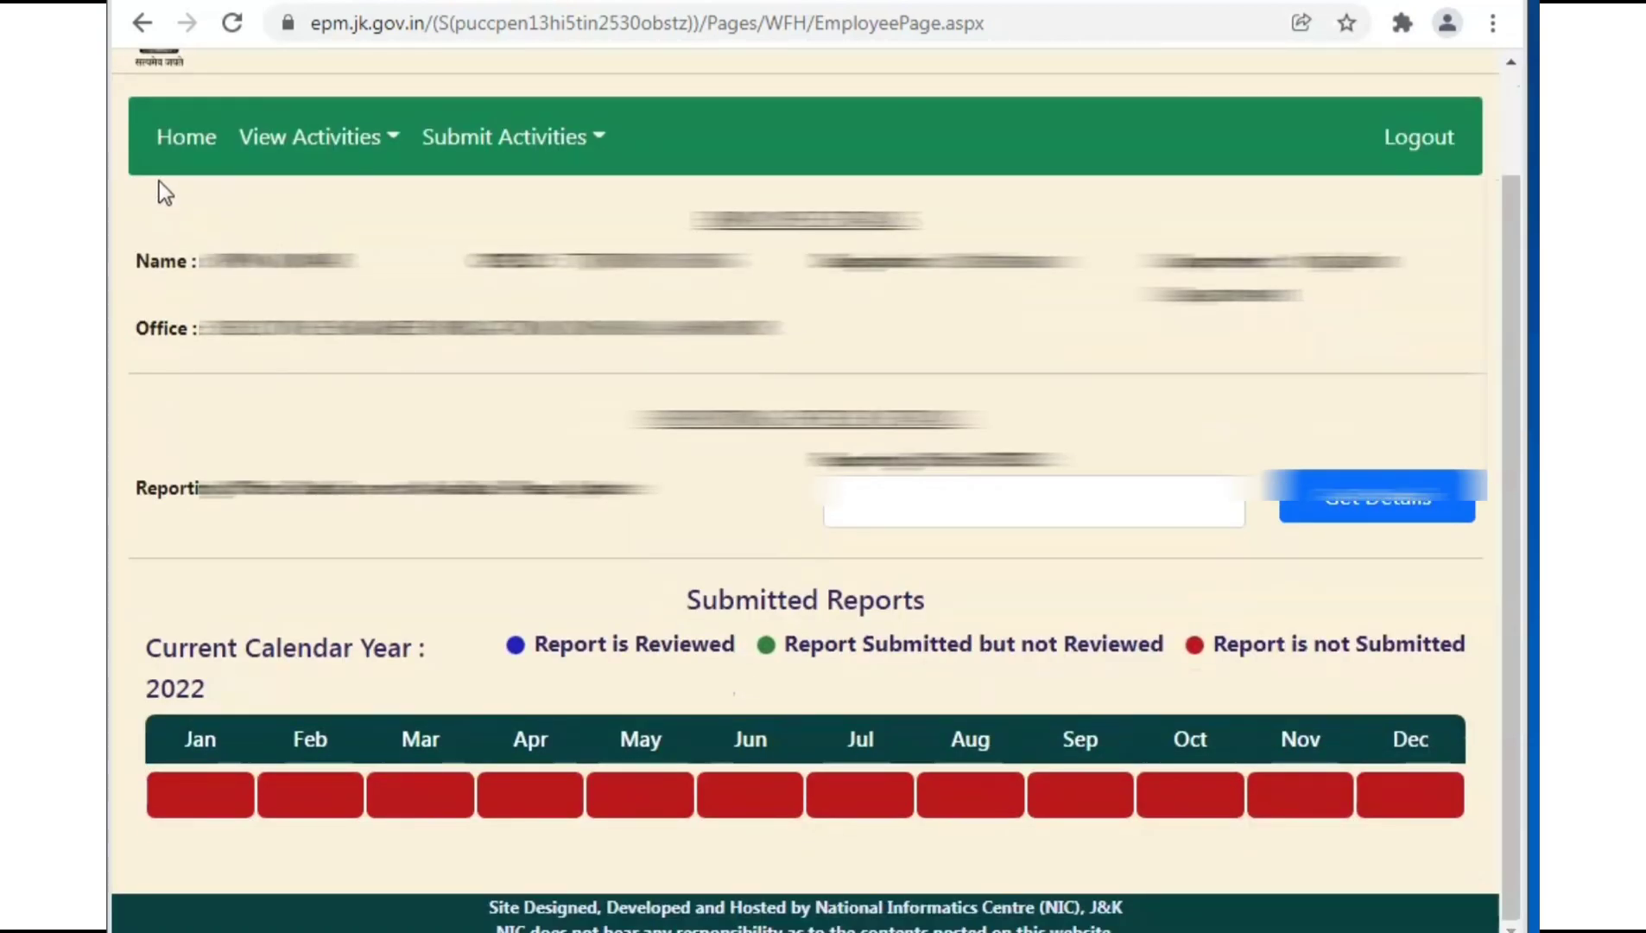
scroll(158, 182, up, 1)
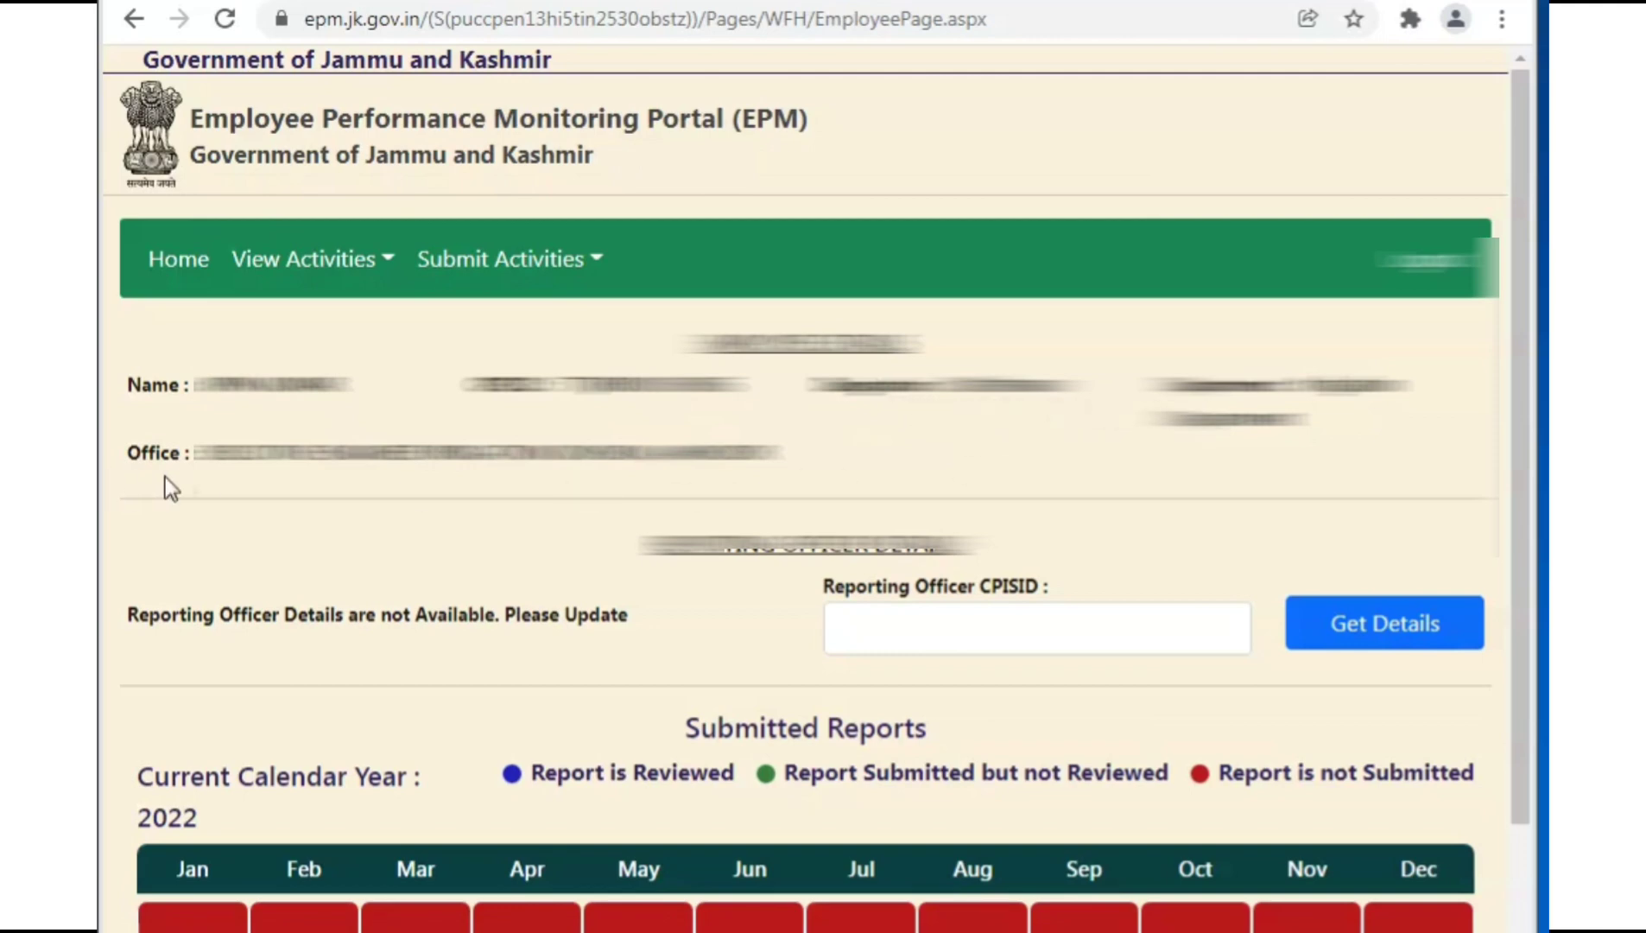
scroll(159, 470, down, 3)
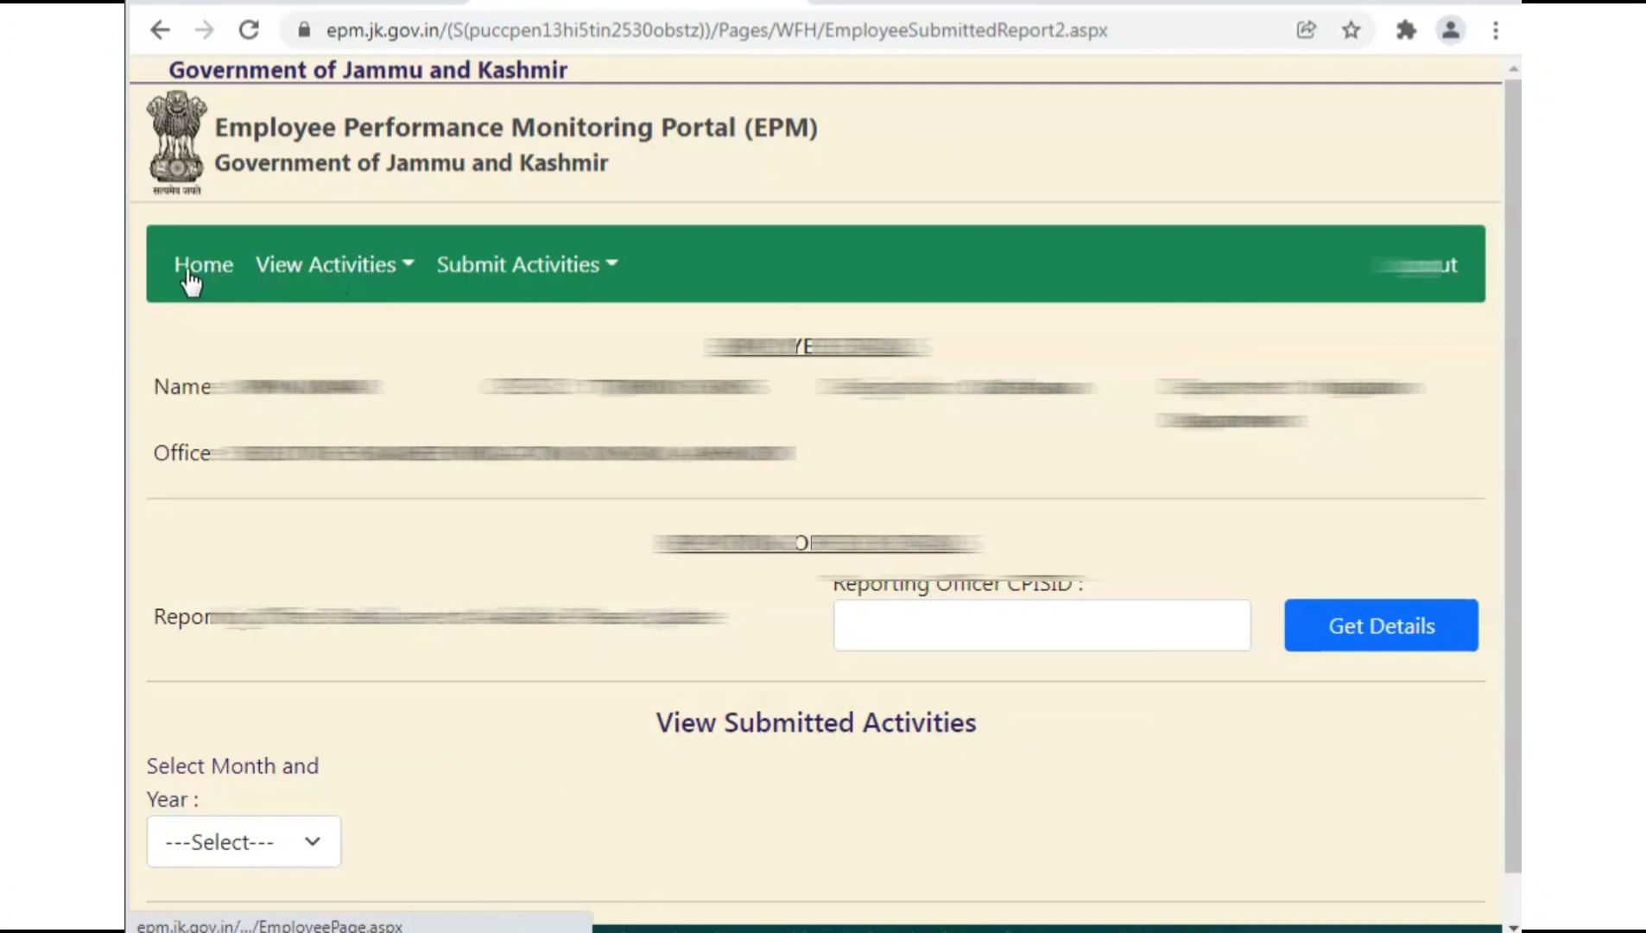
click(193, 275)
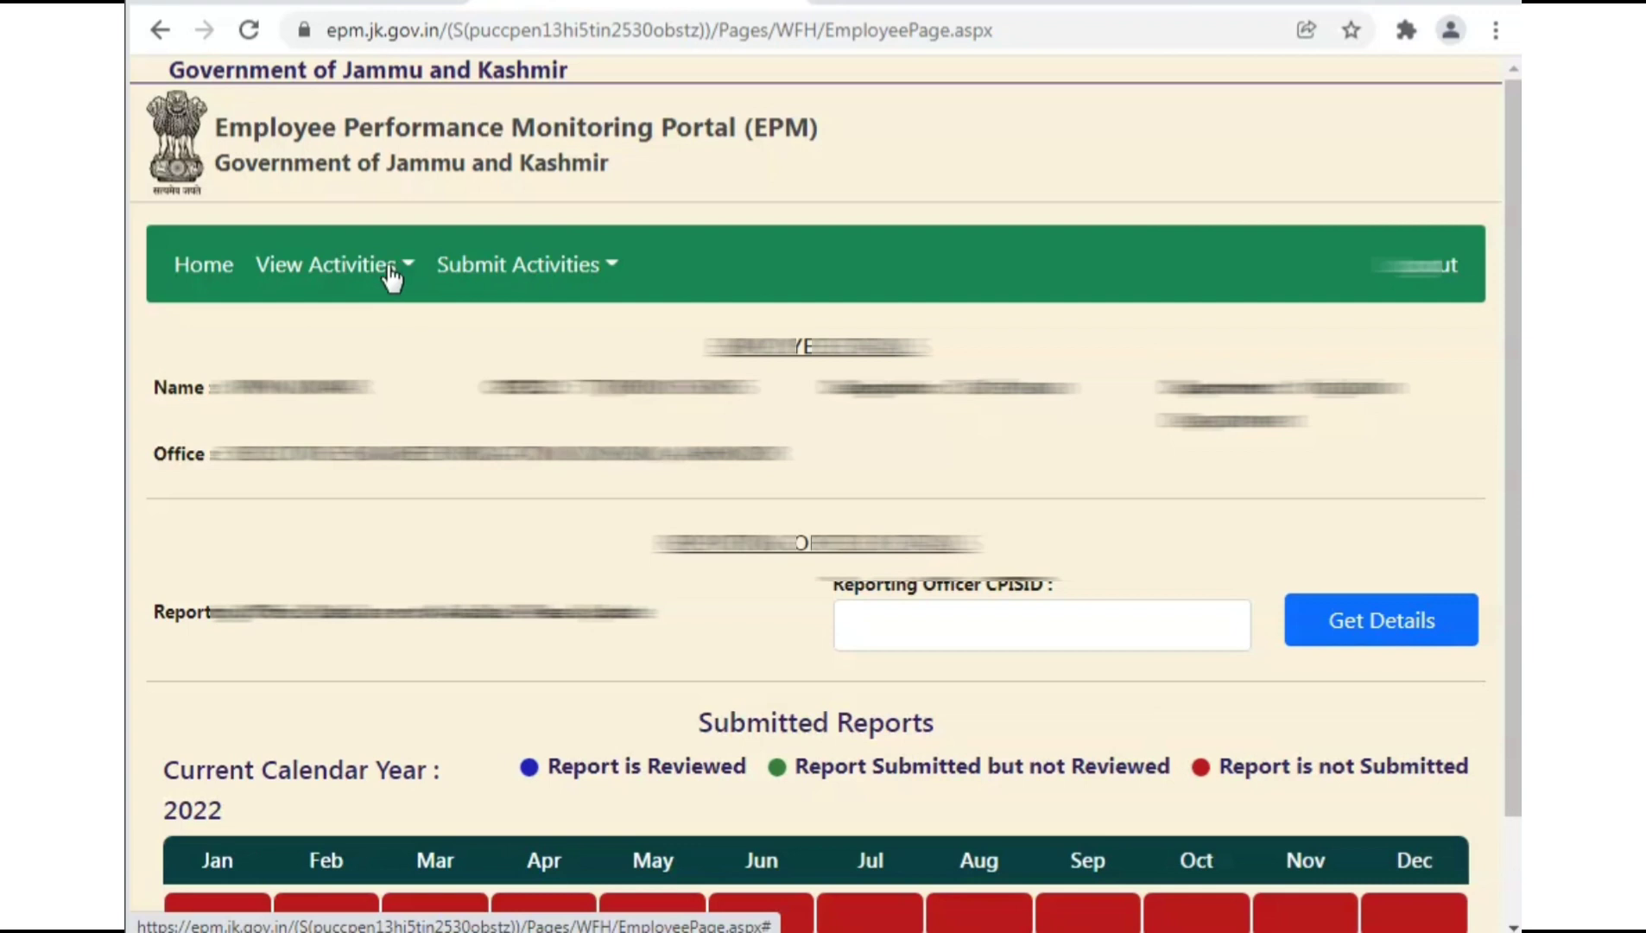
Step: Open View Submitted Activities under View Activities and expand the Select Month and Year list
click(391, 274)
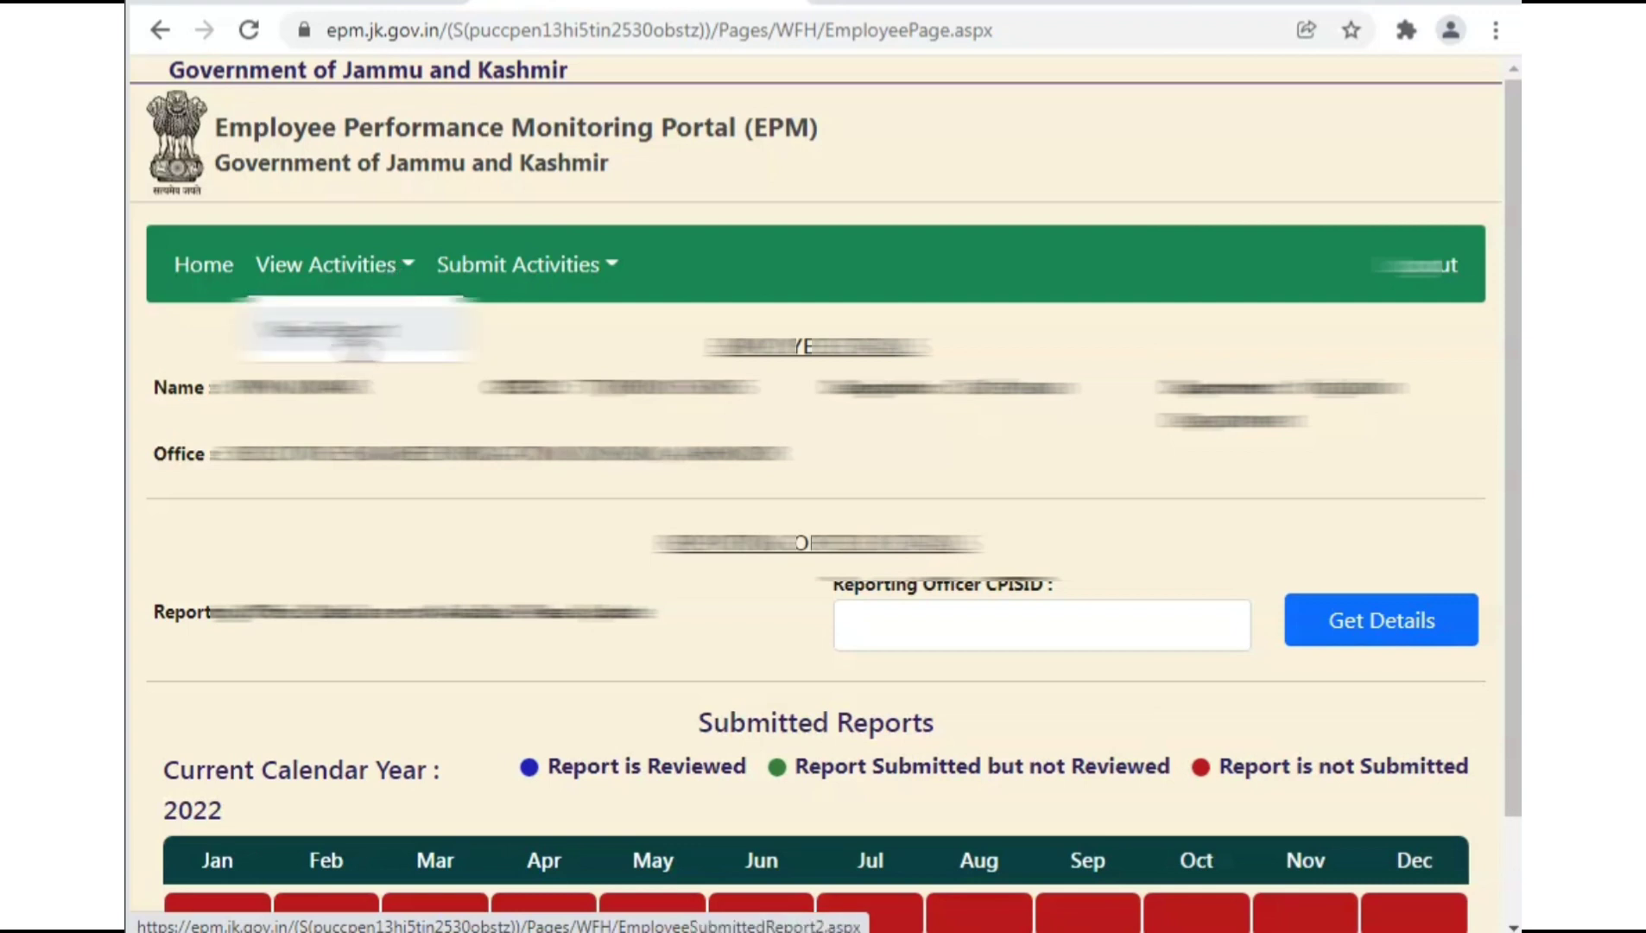
click(356, 332)
scroll(368, 363, down, 2)
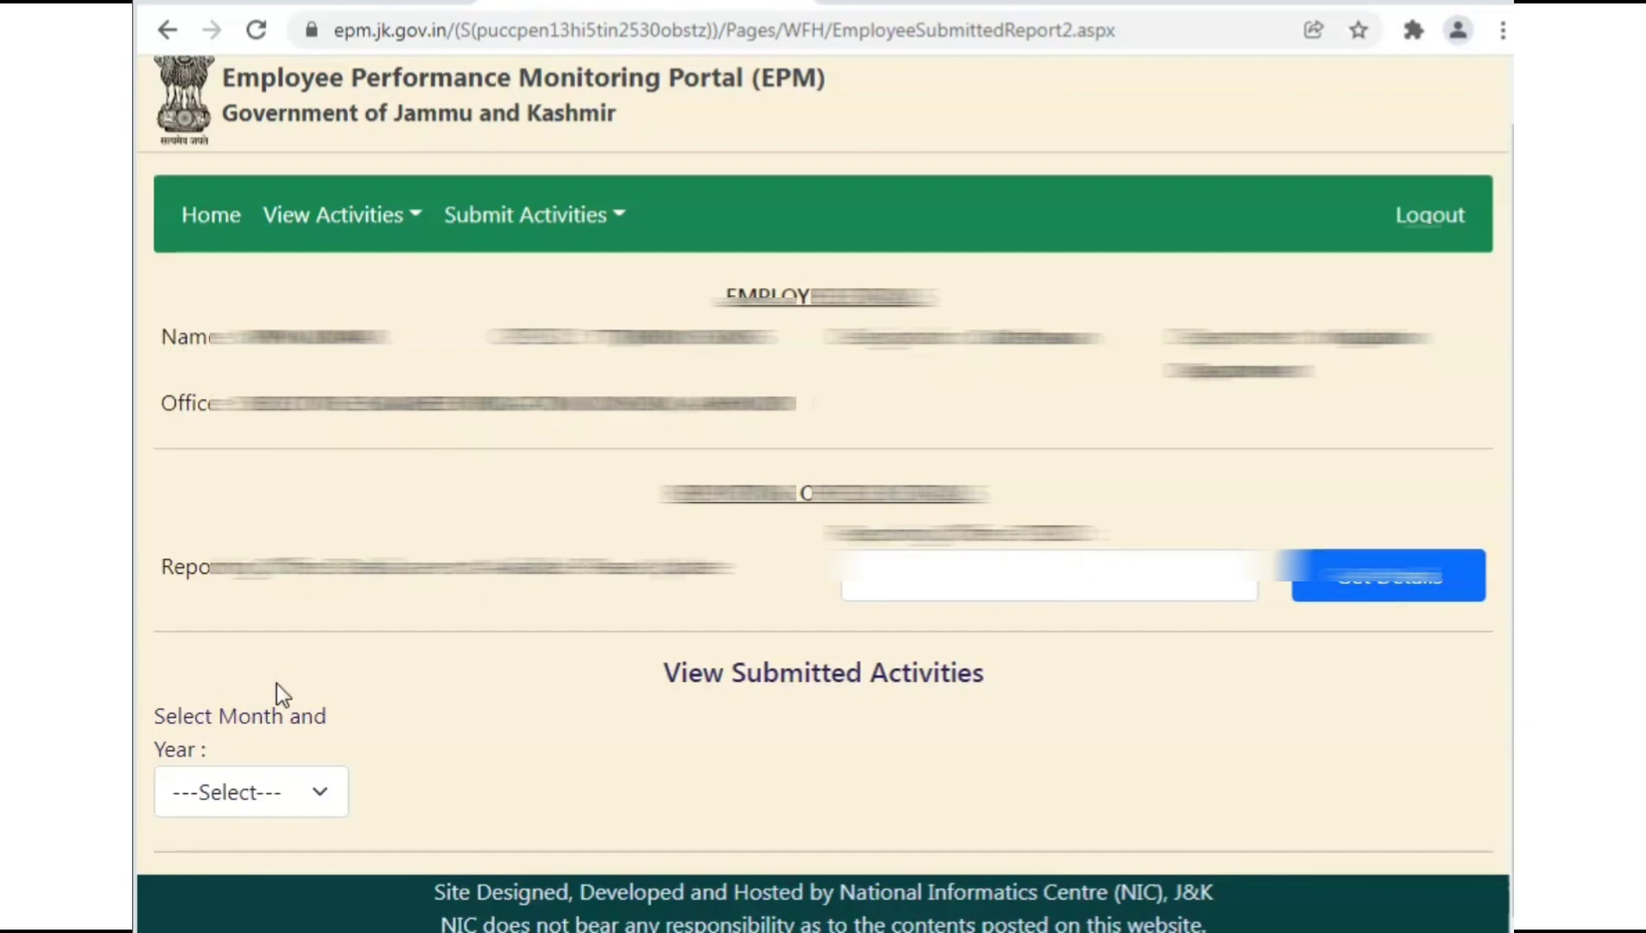
click(237, 807)
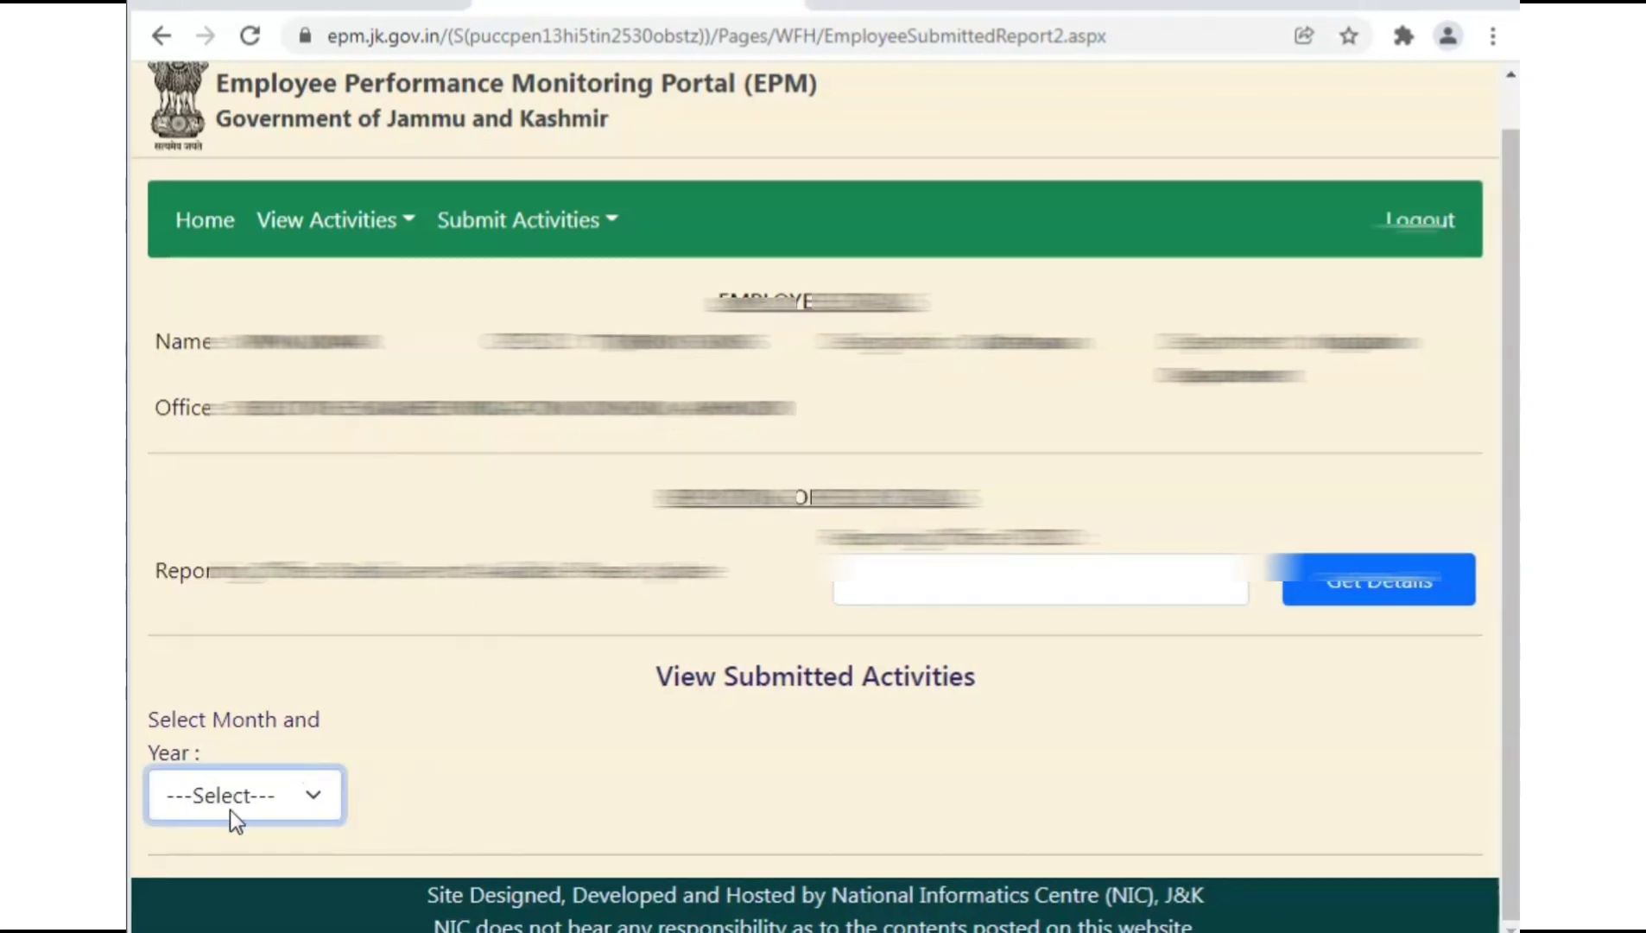
click(296, 793)
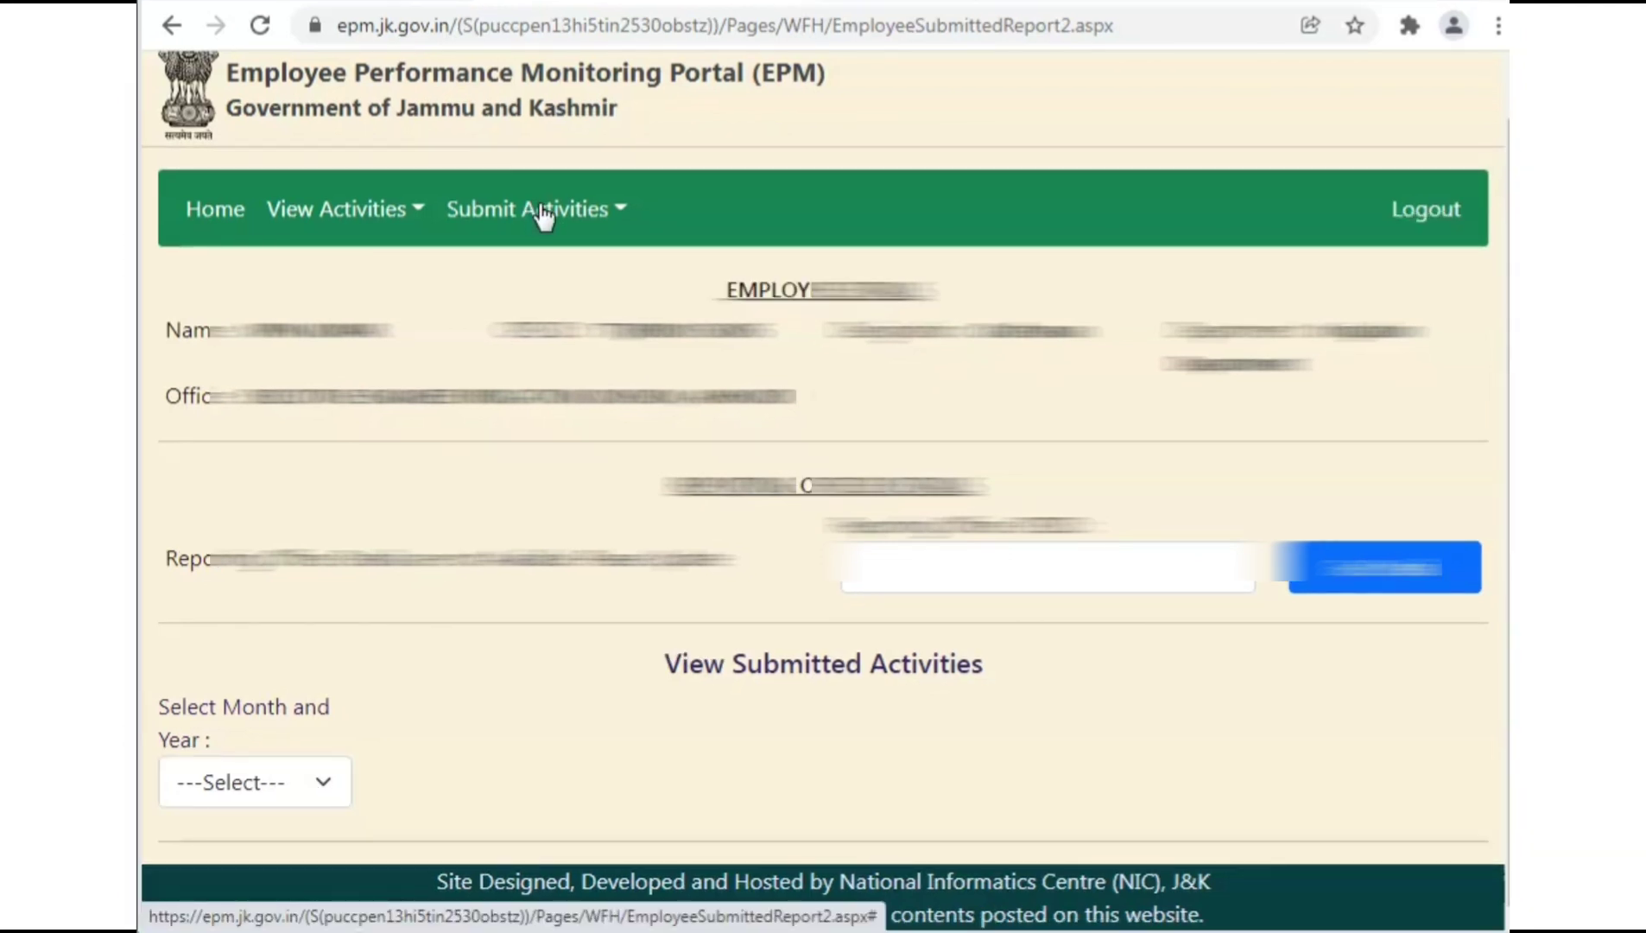
Step: Open the Submit Report form from the Submit Activities menu and scroll down it
click(575, 211)
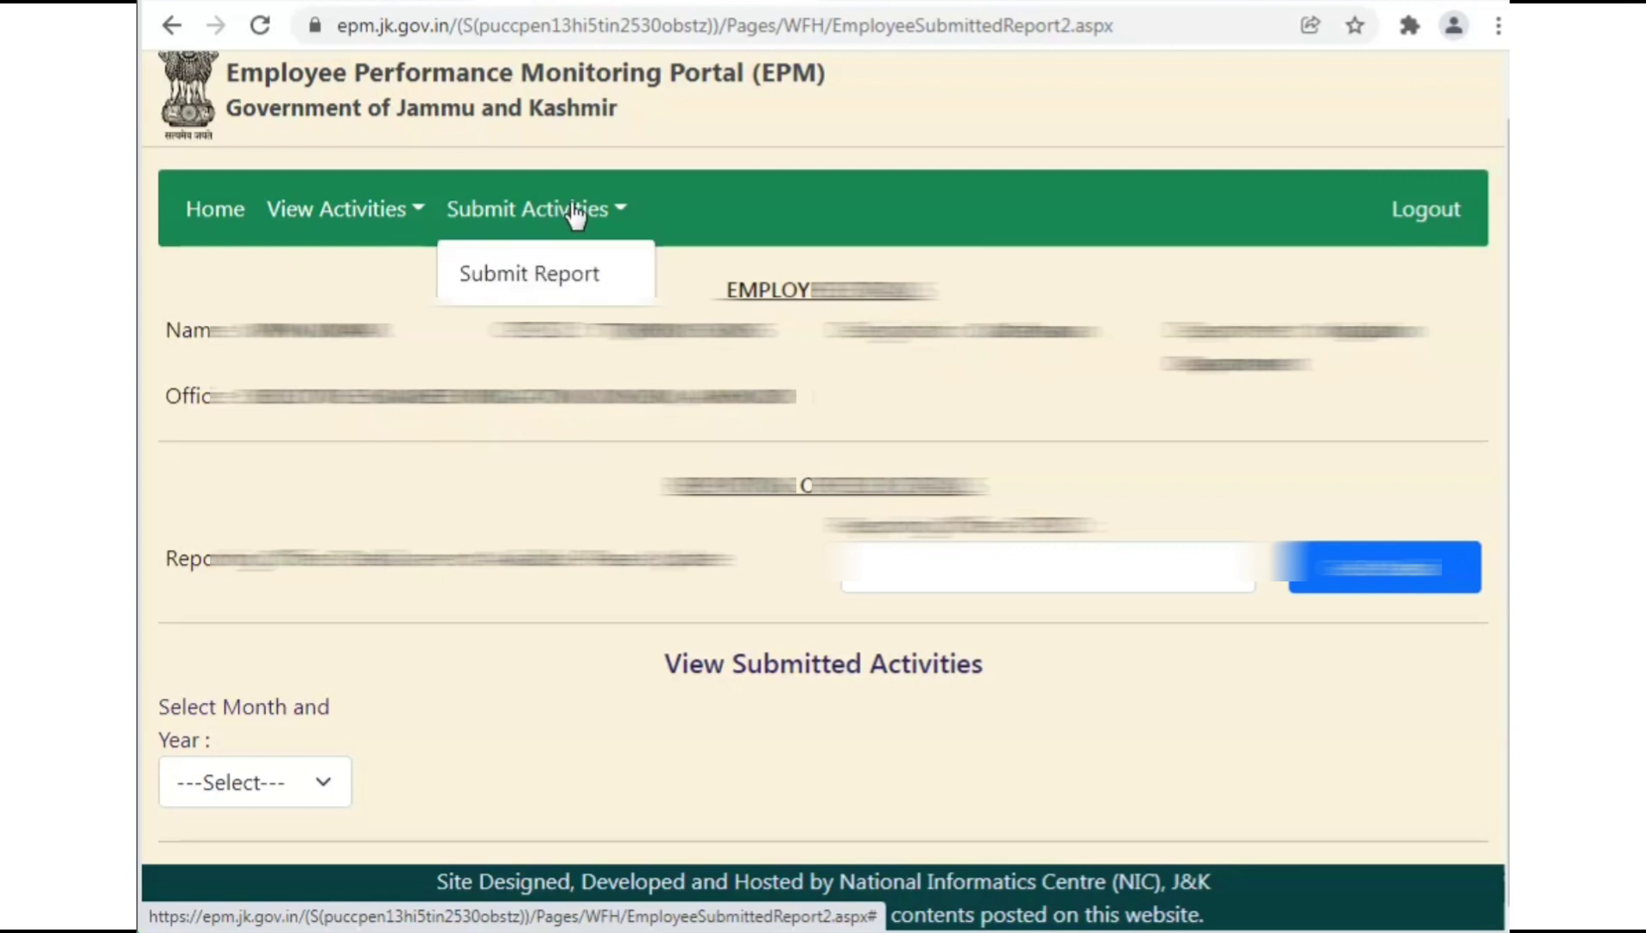
click(530, 275)
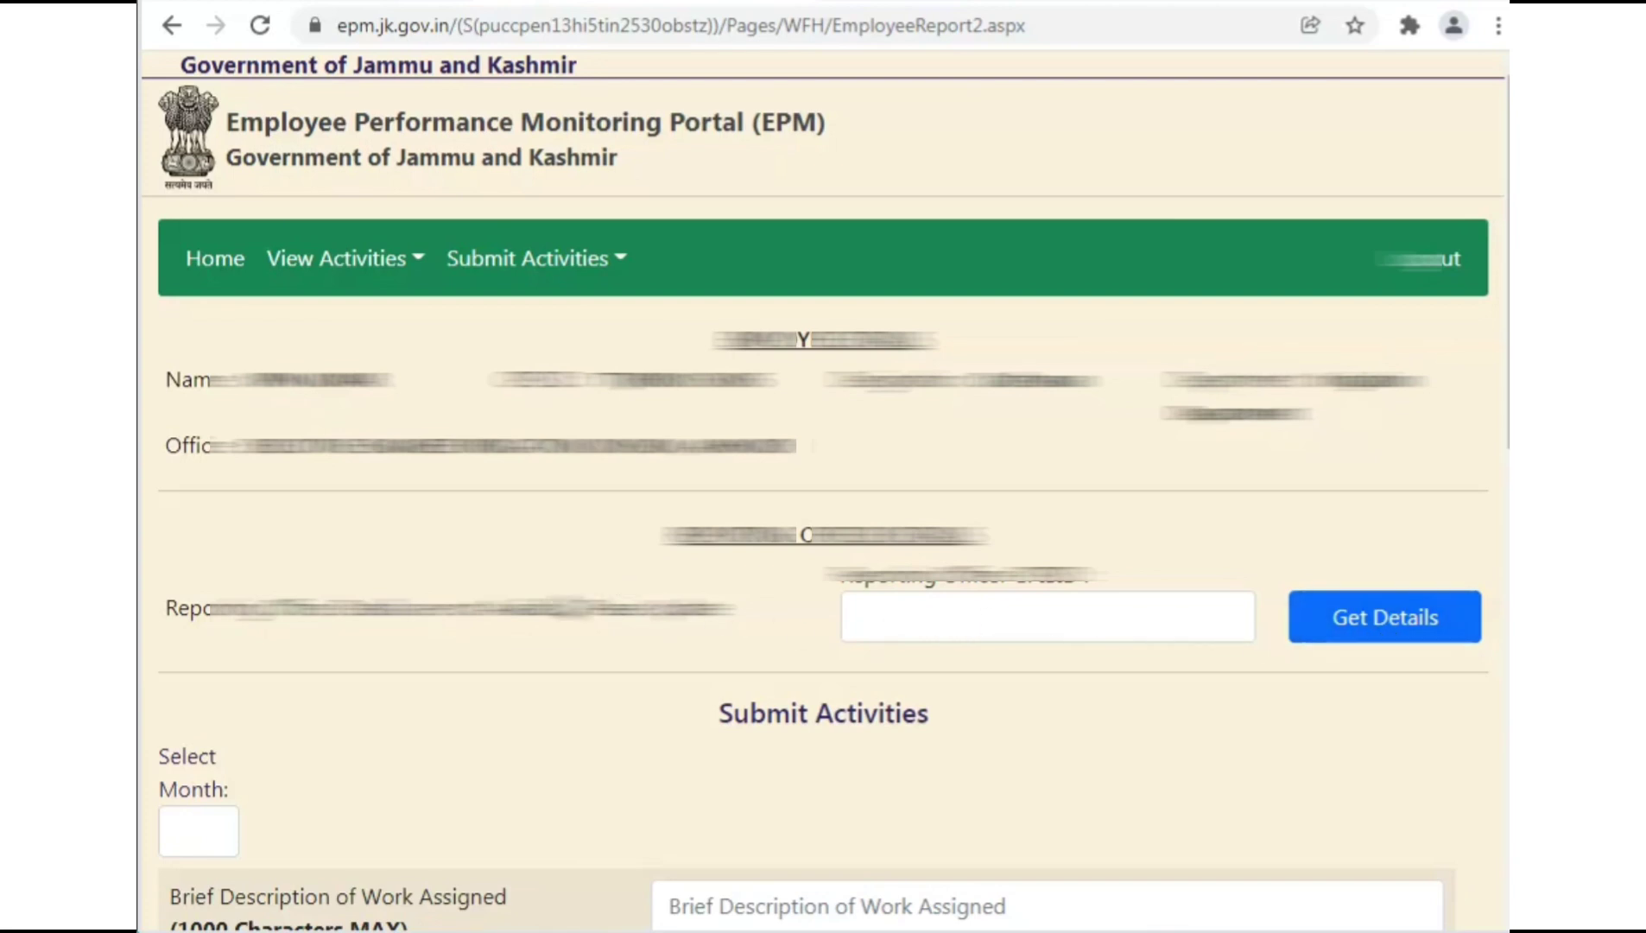
scroll(563, 701, down, 1)
scroll(562, 702, down, 4)
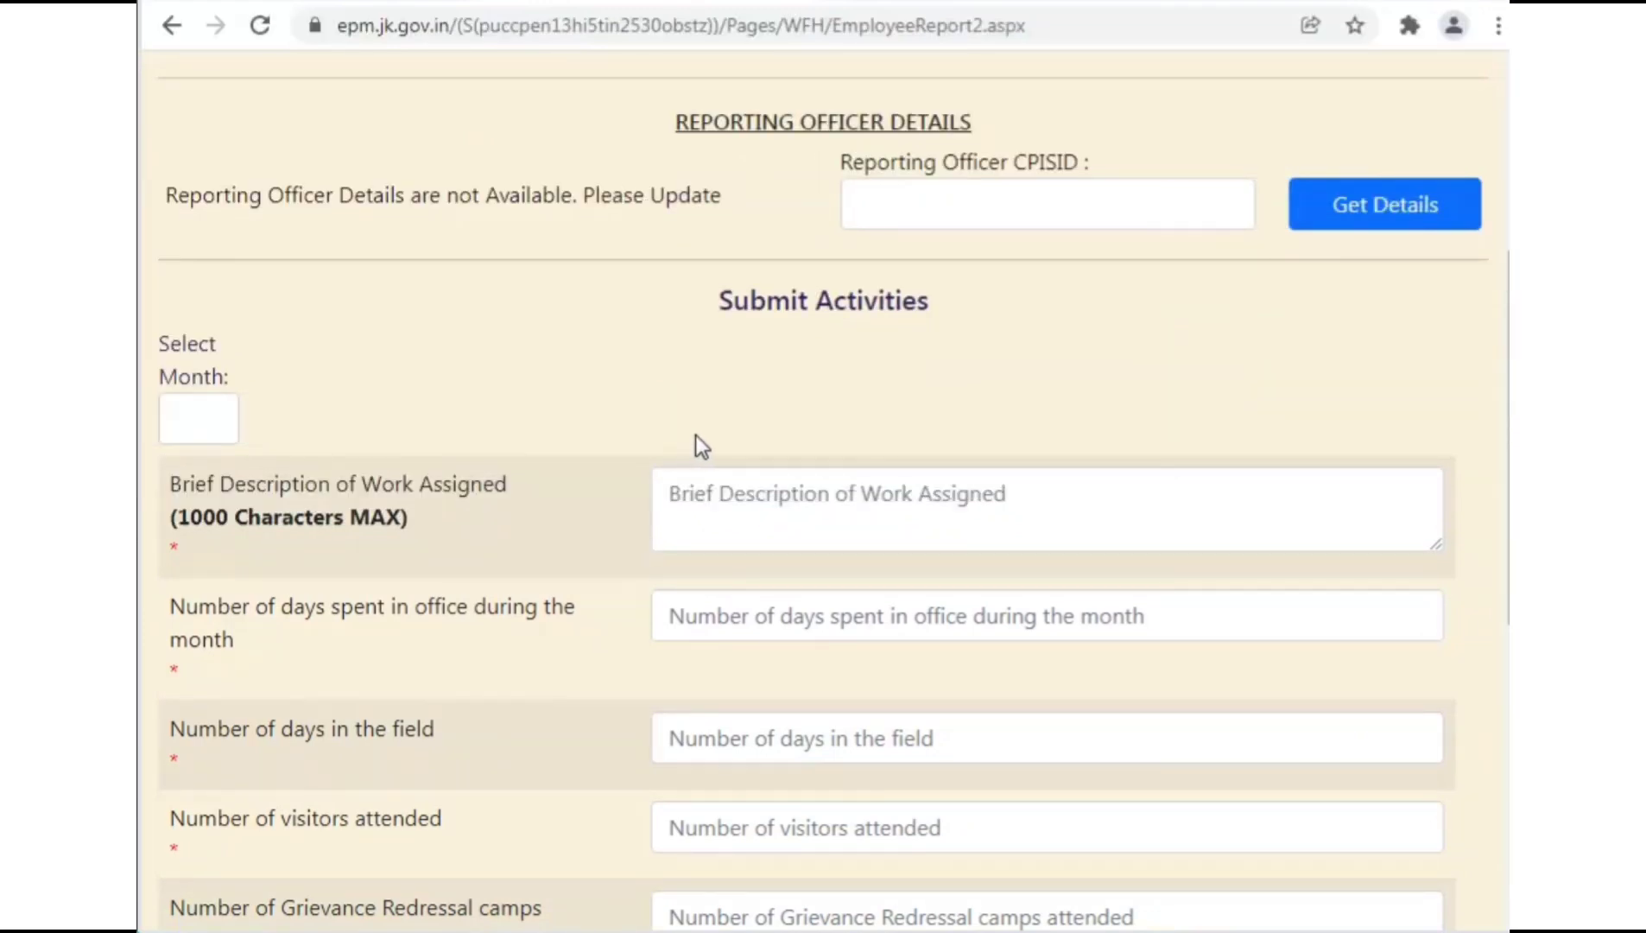
Step: Scroll through the Submit Activities form to read its required activity fields
scroll(696, 434, down, 2)
scroll(696, 435, up, 2)
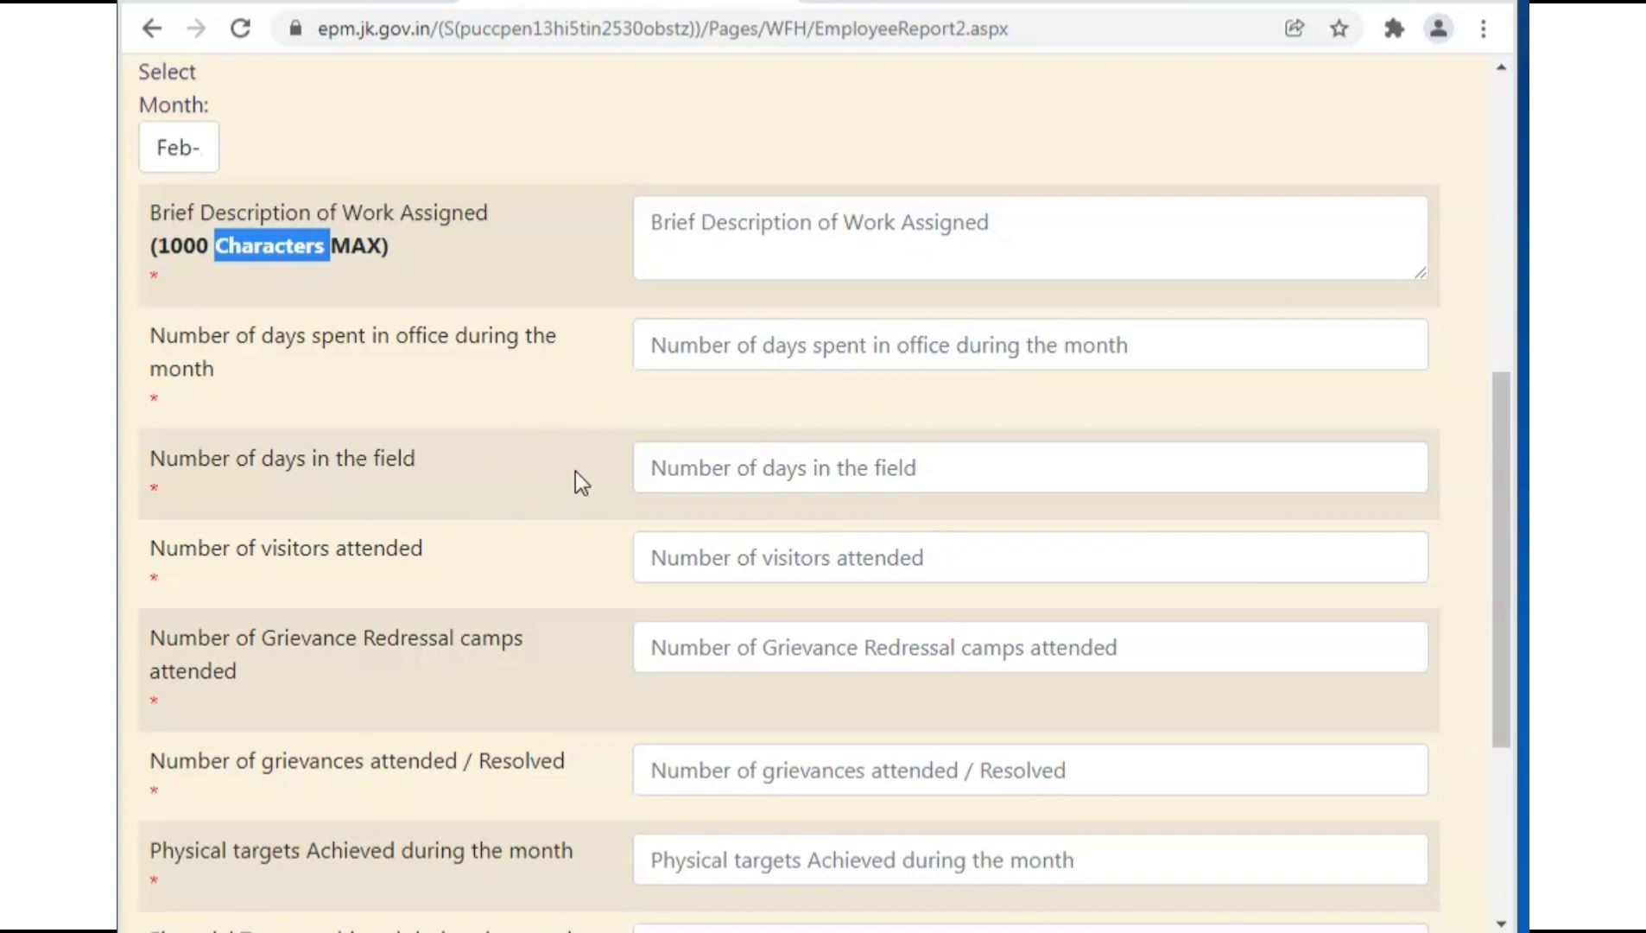
scroll(683, 481, down, 3)
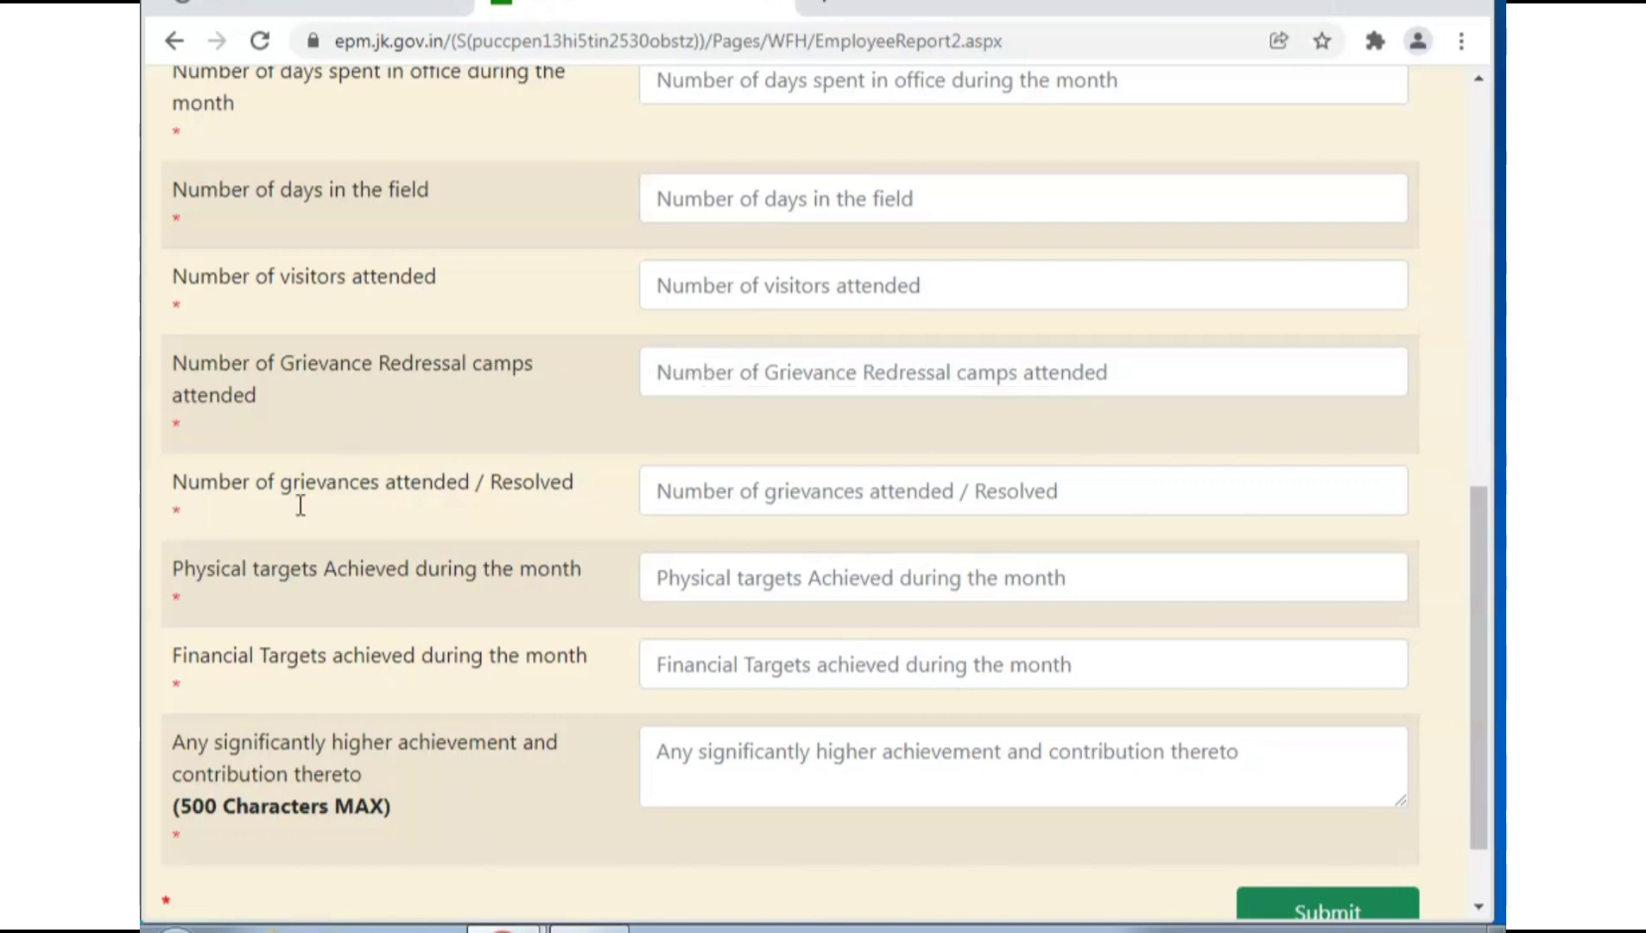
scroll(275, 514, down, 2)
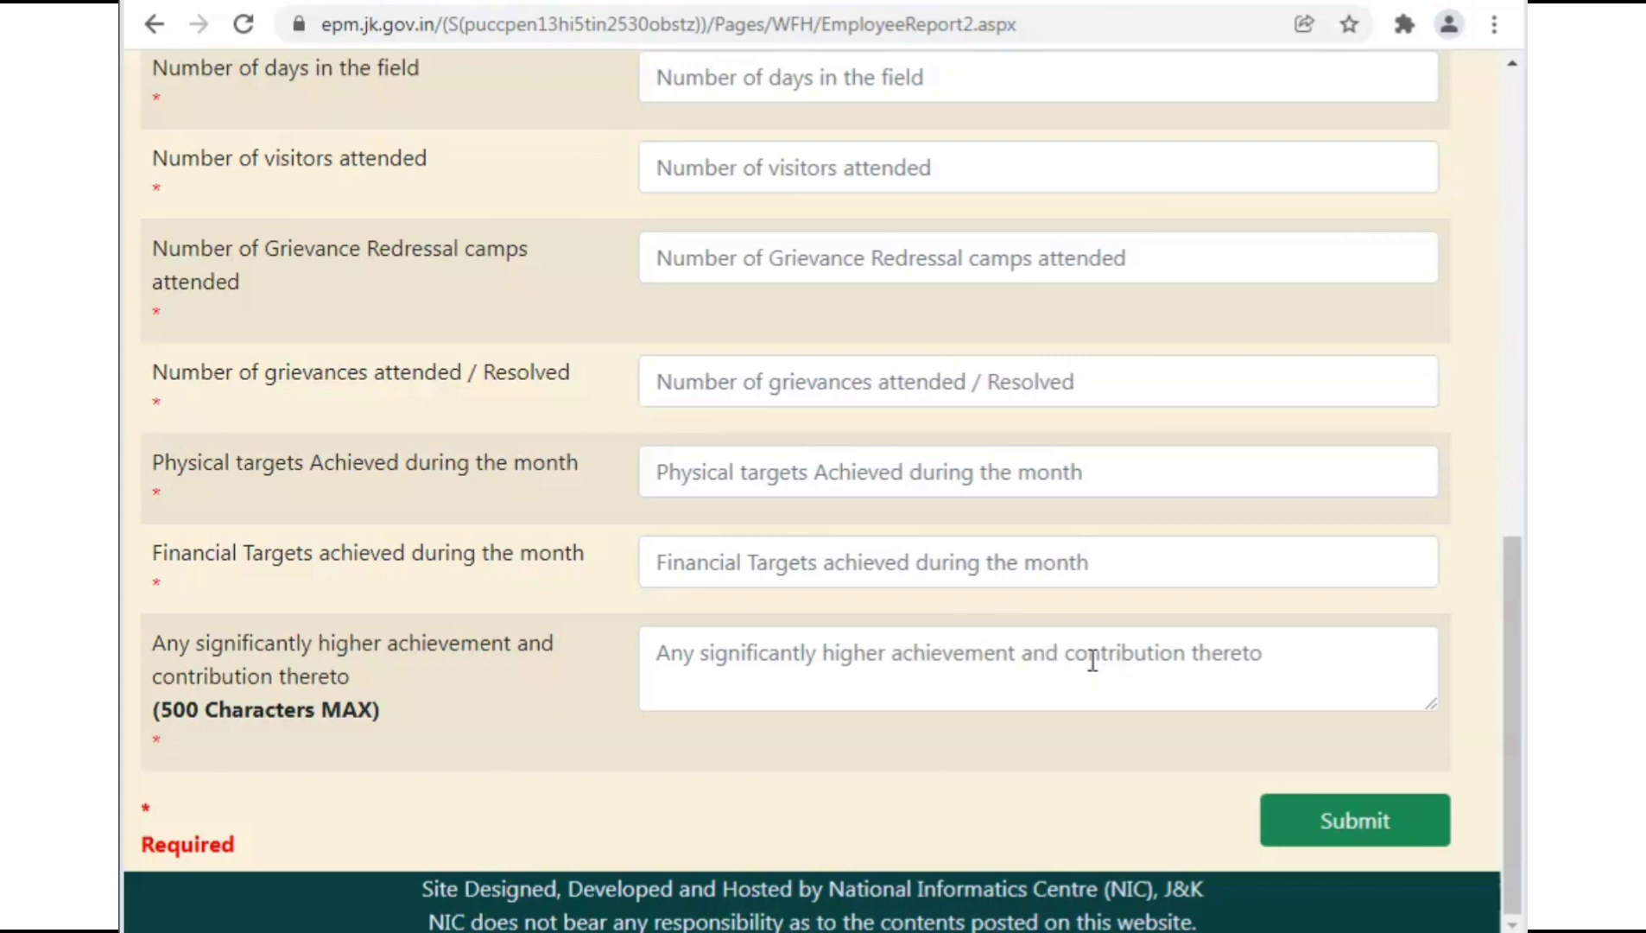
Step: Submit the empty monthly report, which is rejected for the missing work description
click(1356, 821)
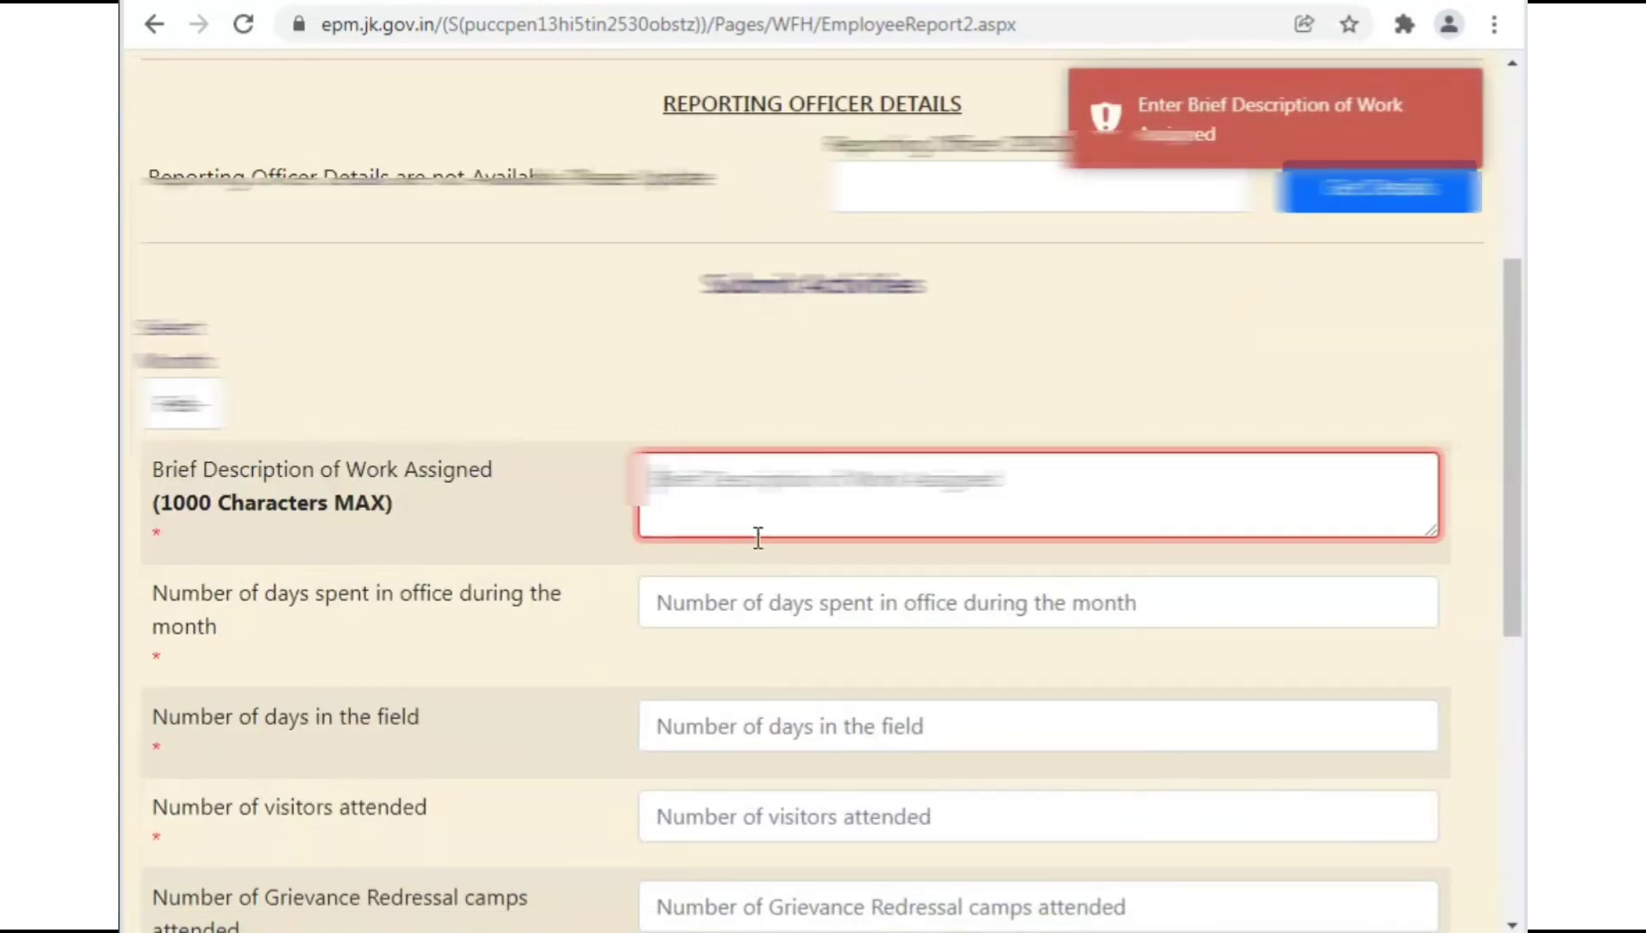
scroll(934, 525, up, 5)
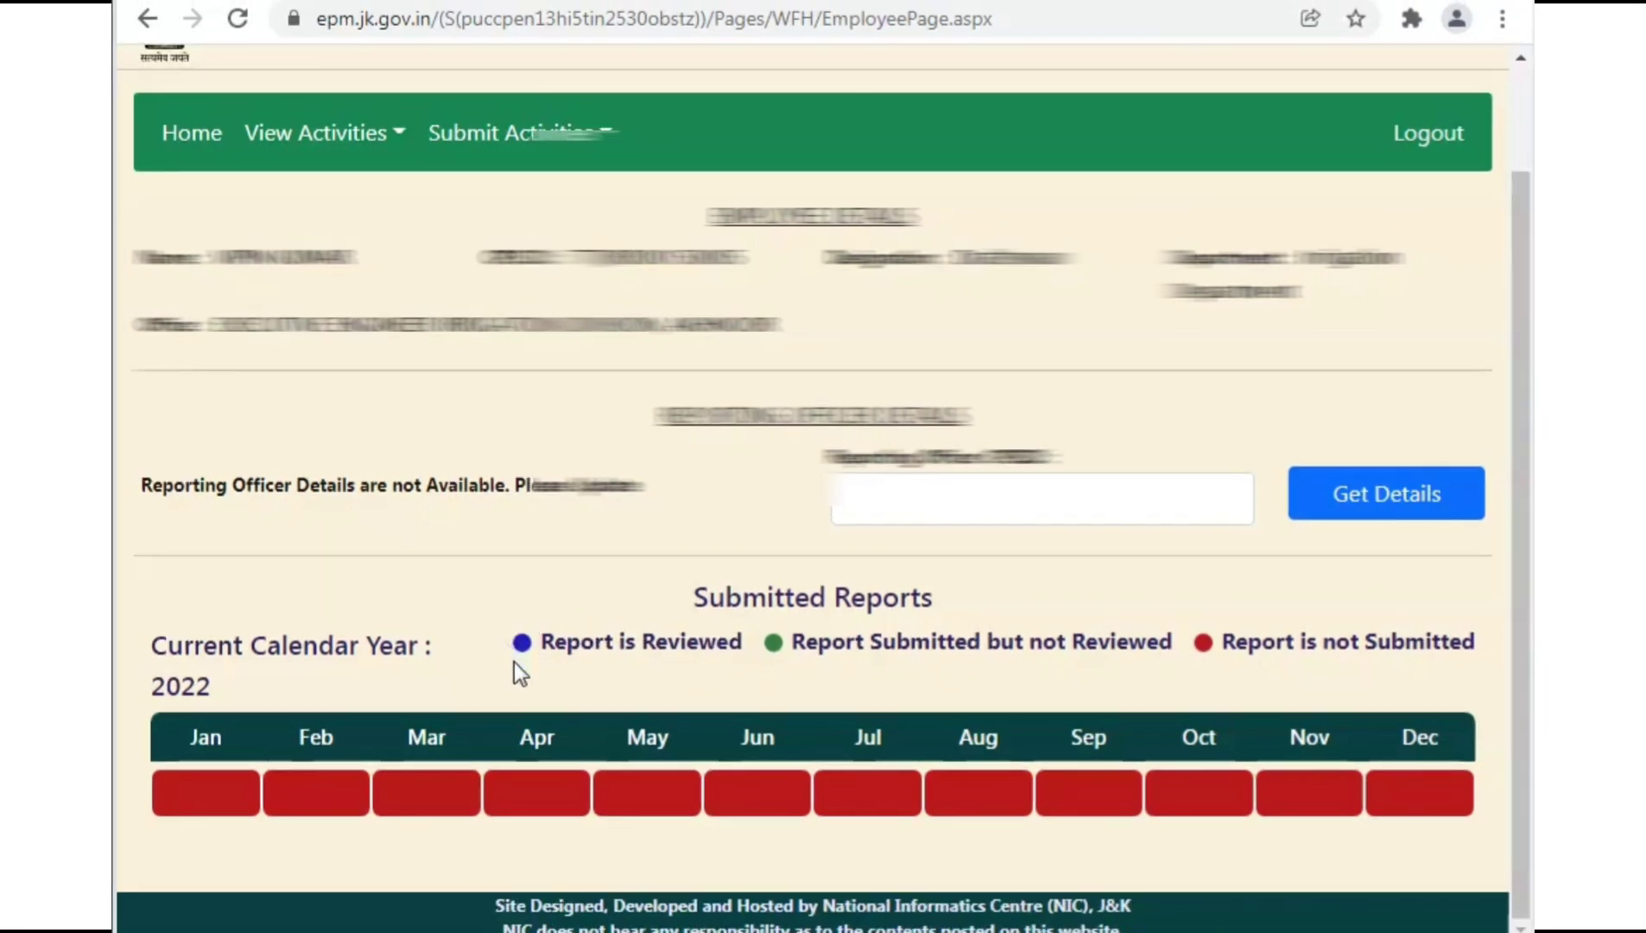
scroll(515, 660, up, 2)
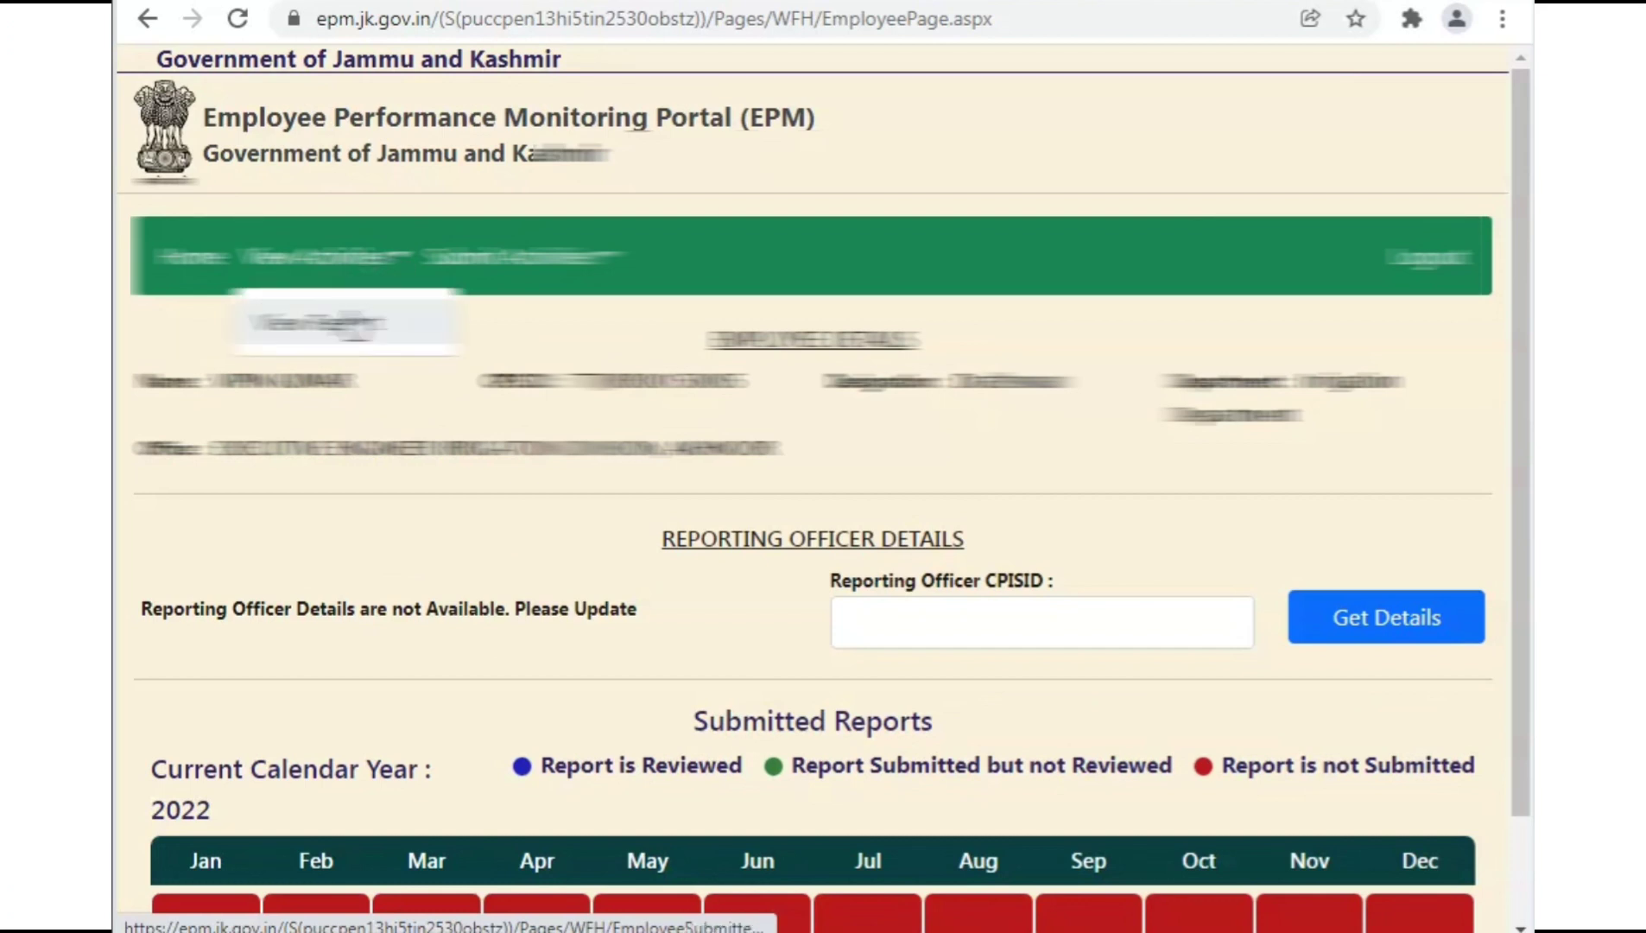
Step: Reopen the View Submitted Activities page and look over its month and year selector
click(354, 326)
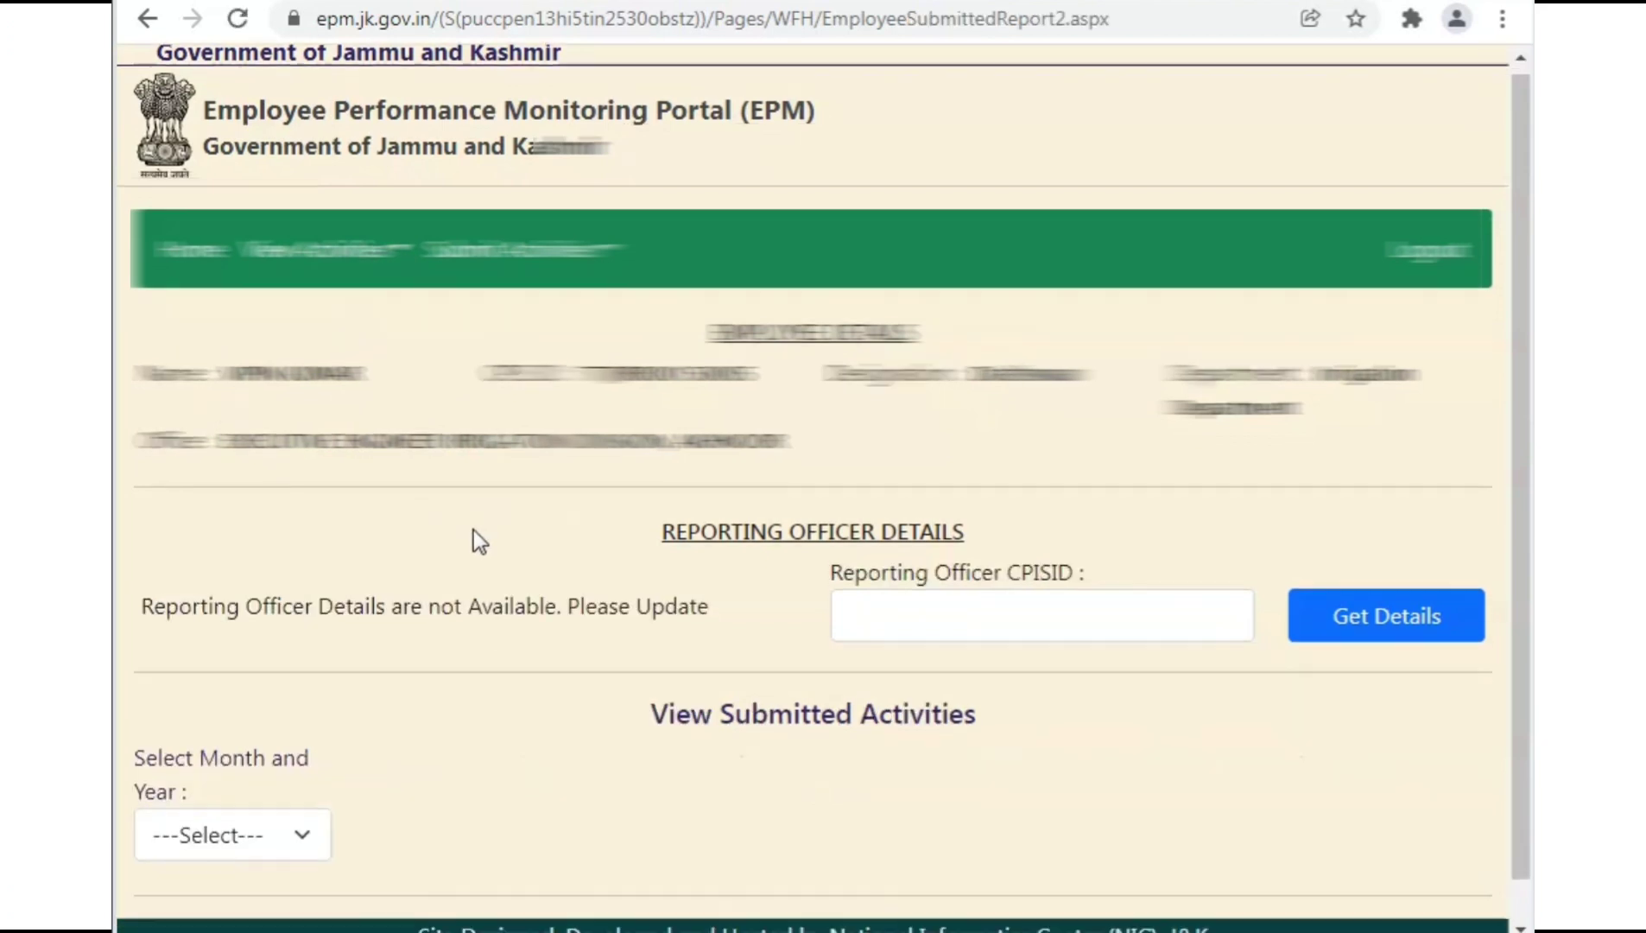
scroll(480, 540, down, 1)
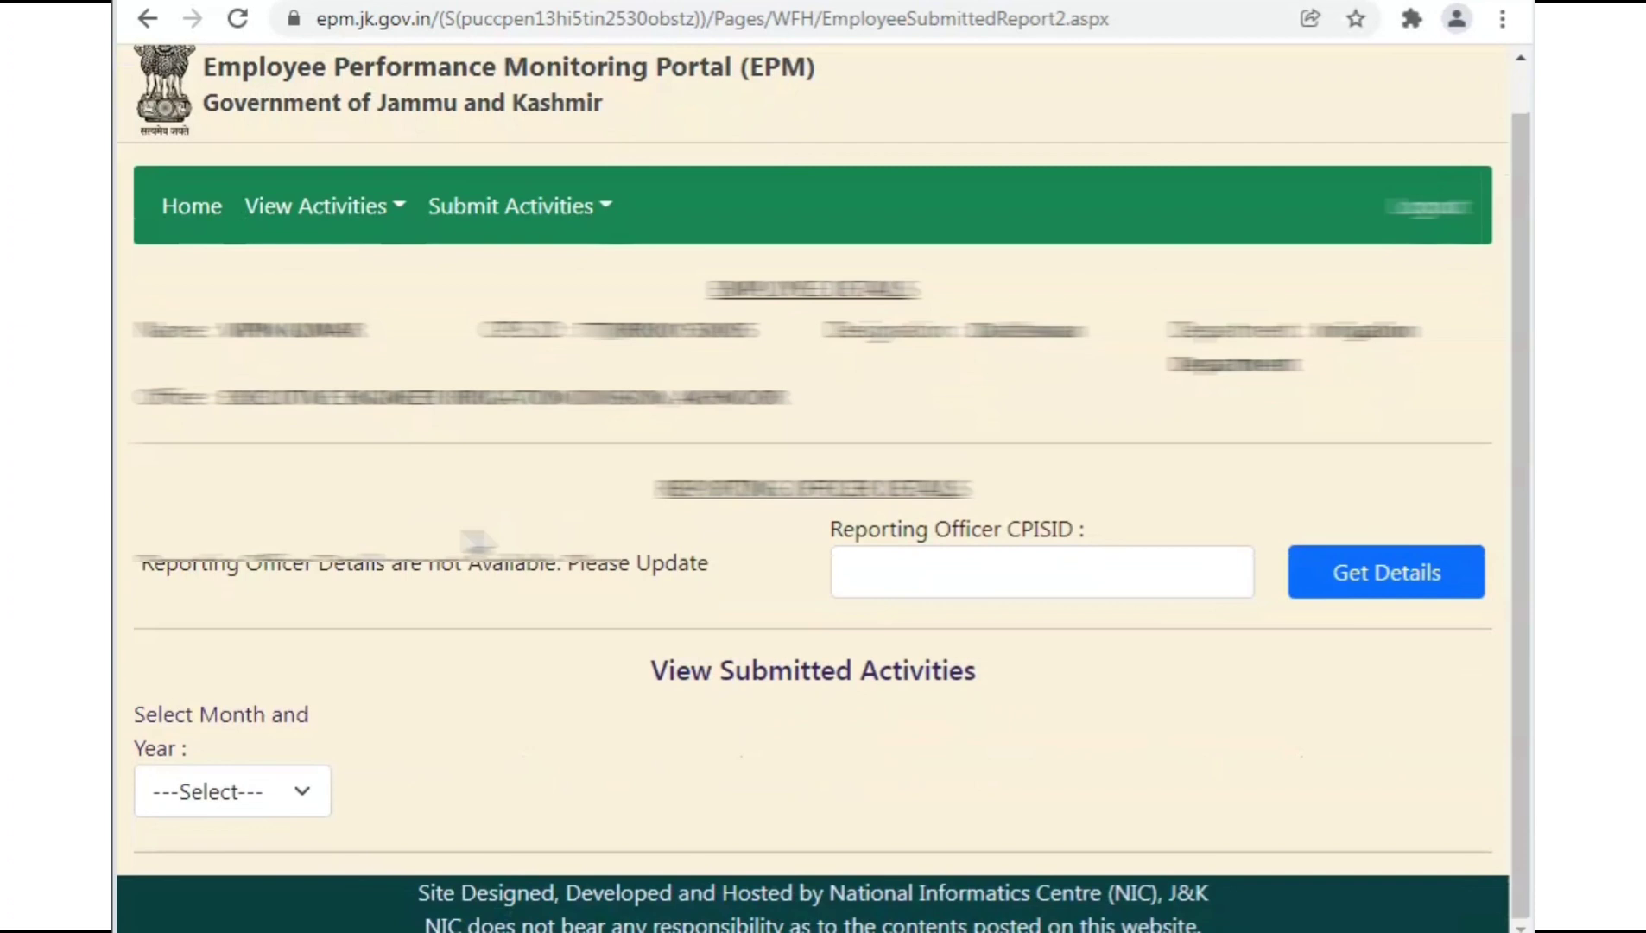
scroll(473, 532, up, 1)
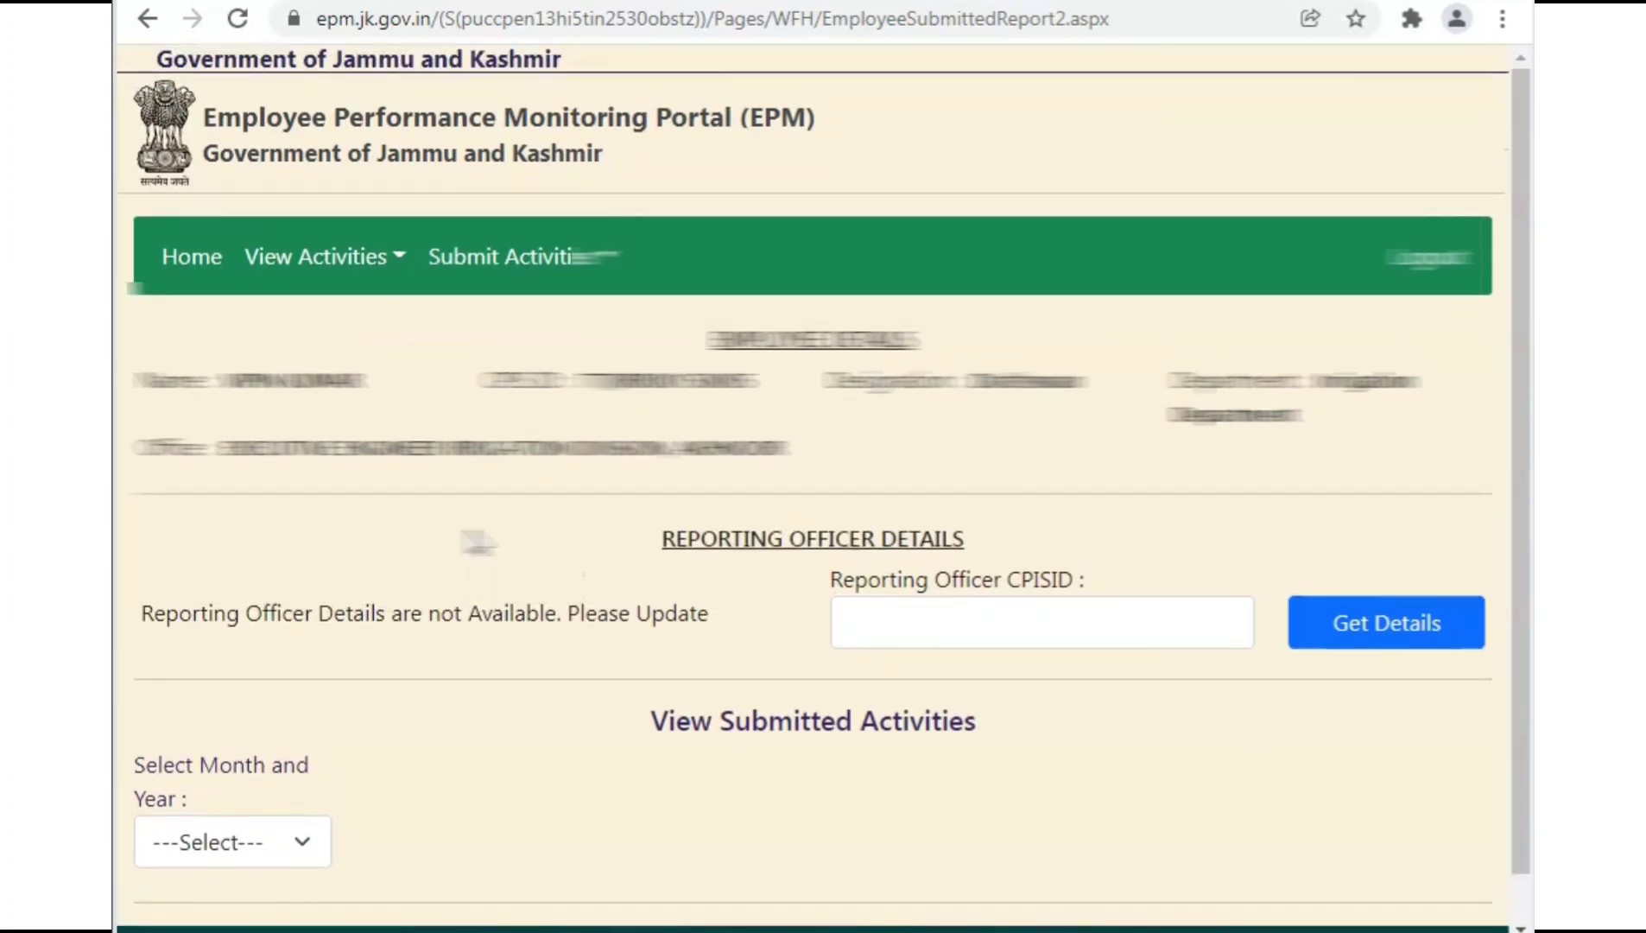